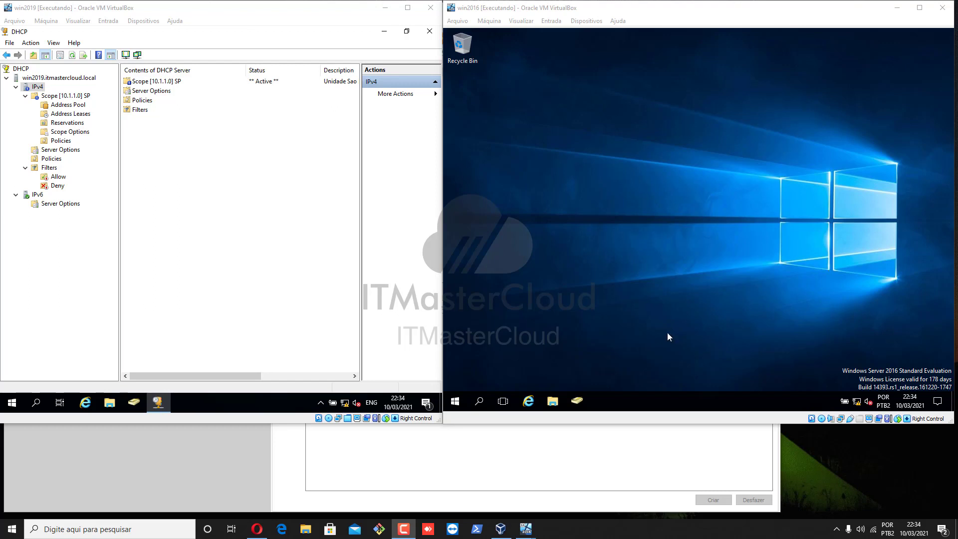
Expand IPv4 > Scope [10.1.1.0] SP, browse its Address Pool and refresh Address Leases
{"action": "left_click", "coordinate": [245, 216]}
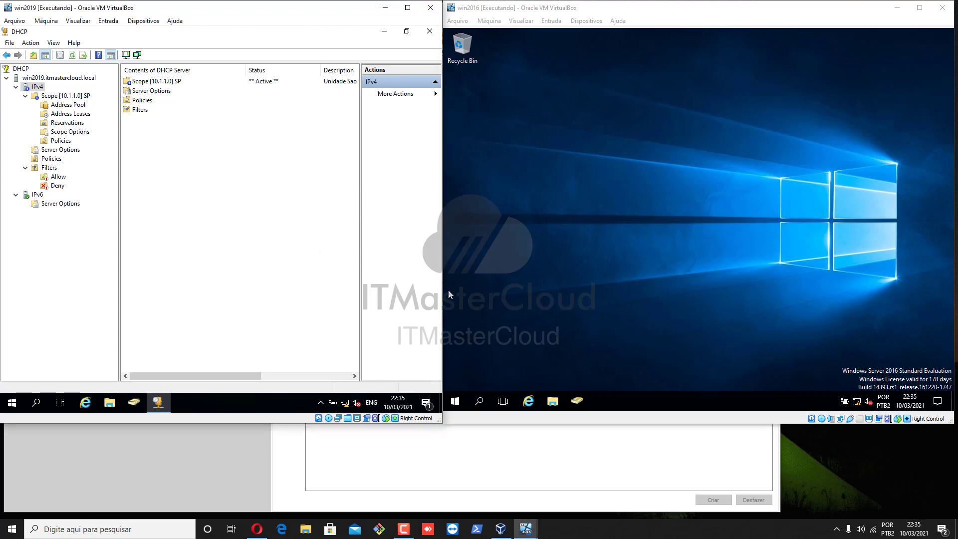
{"action": "left_click", "coordinate": [58, 79]}
{"action": "left_click", "coordinate": [138, 84]}
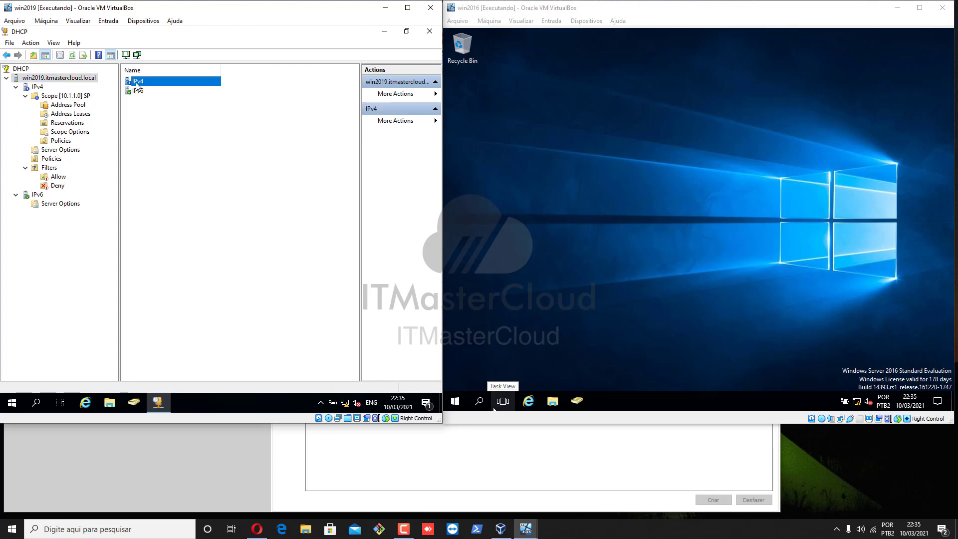
{"action": "double_click", "coordinate": [137, 82]}
{"action": "left_click", "coordinate": [78, 97]}
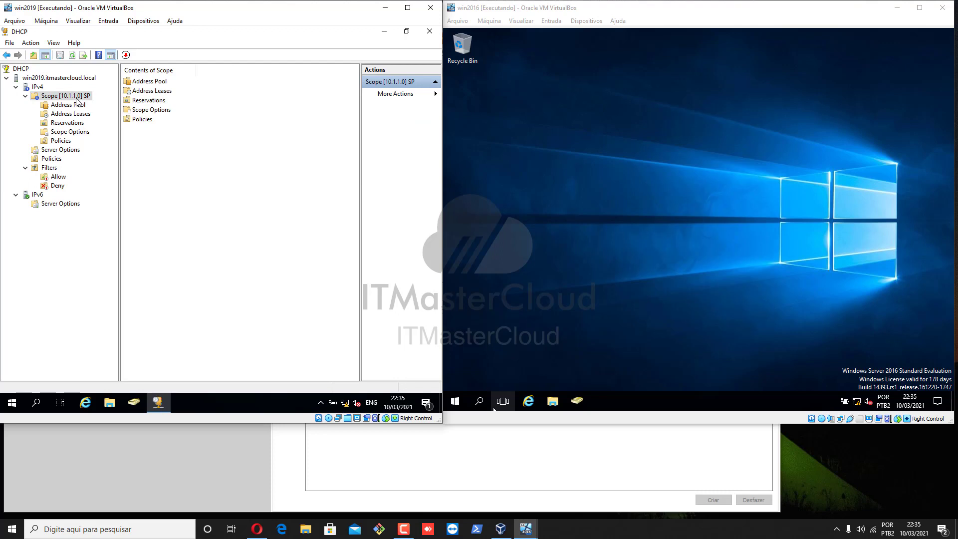
{"action": "left_click", "coordinate": [75, 105]}
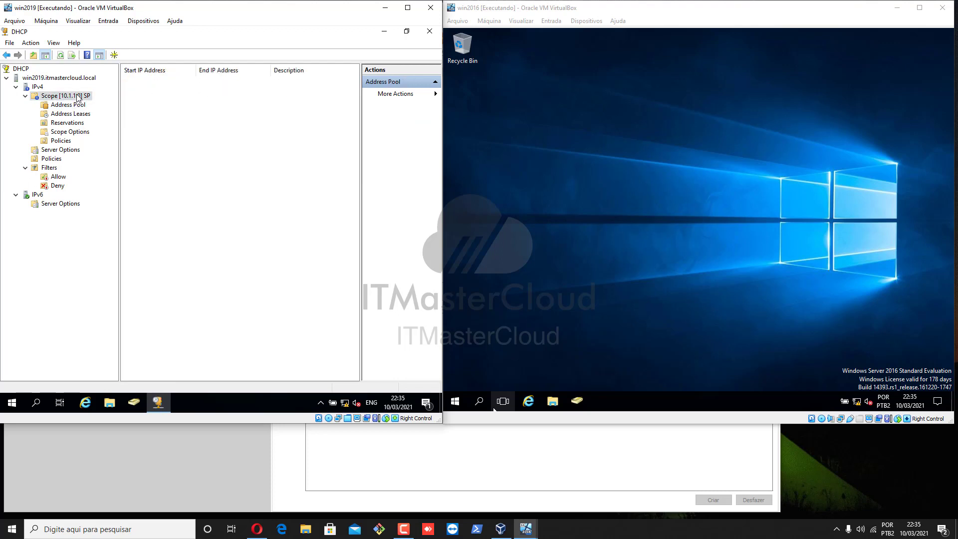
{"action": "left_click", "coordinate": [78, 97]}
{"action": "left_click", "coordinate": [85, 106]}
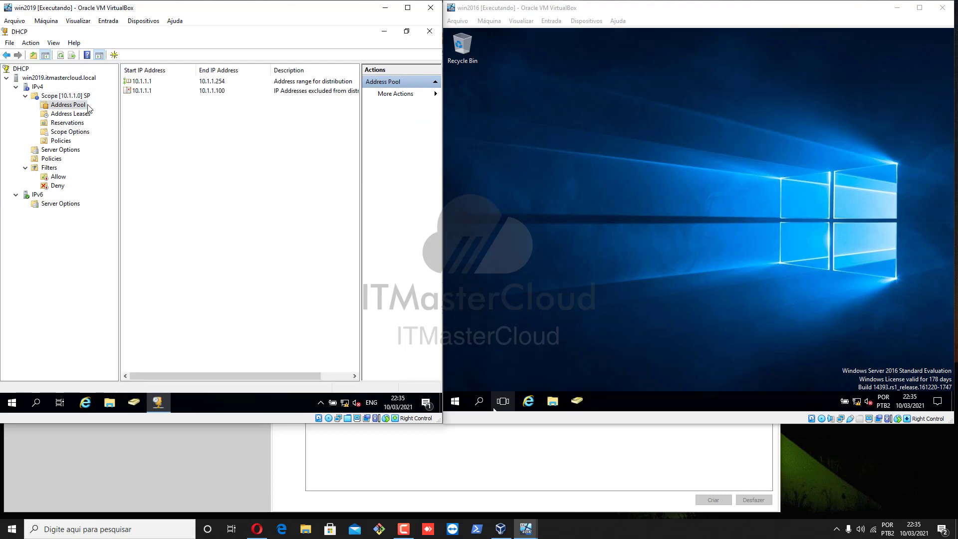
{"action": "left_click", "coordinate": [66, 115]}
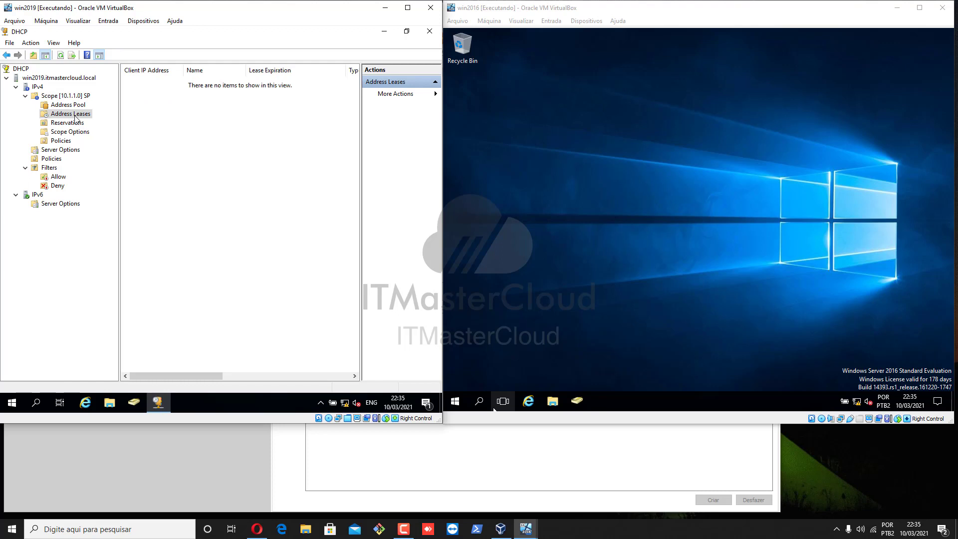
{"action": "left_click", "coordinate": [60, 55]}
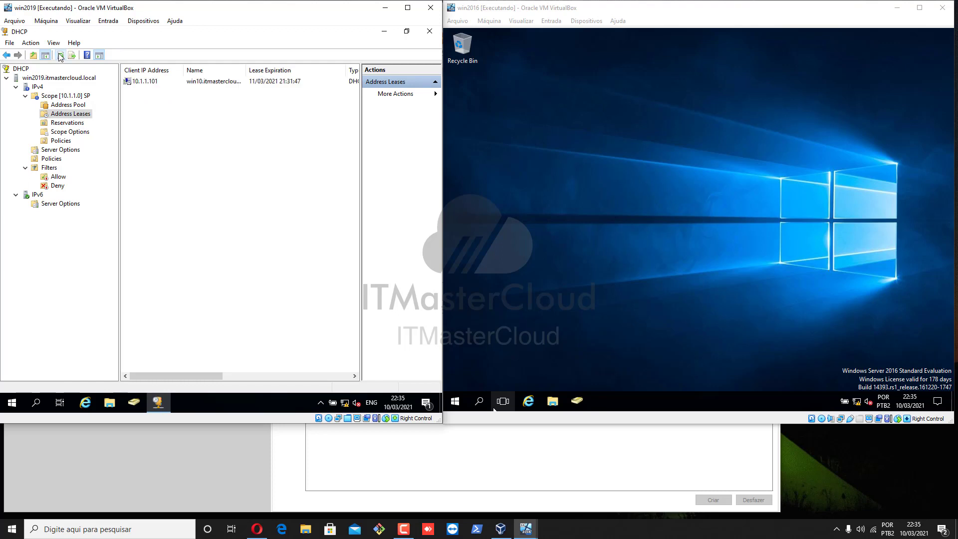
Check the empty Reservations folder, then select the win10 client's 10.1.1.101 lease
{"action": "left_click", "coordinate": [144, 82]}
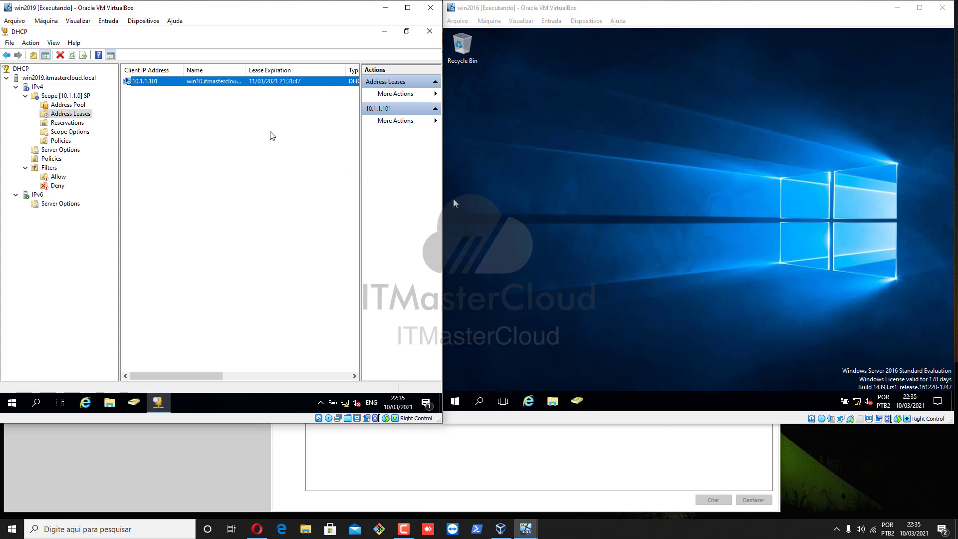
{"action": "left_click", "coordinate": [68, 123]}
{"action": "left_click", "coordinate": [68, 116]}
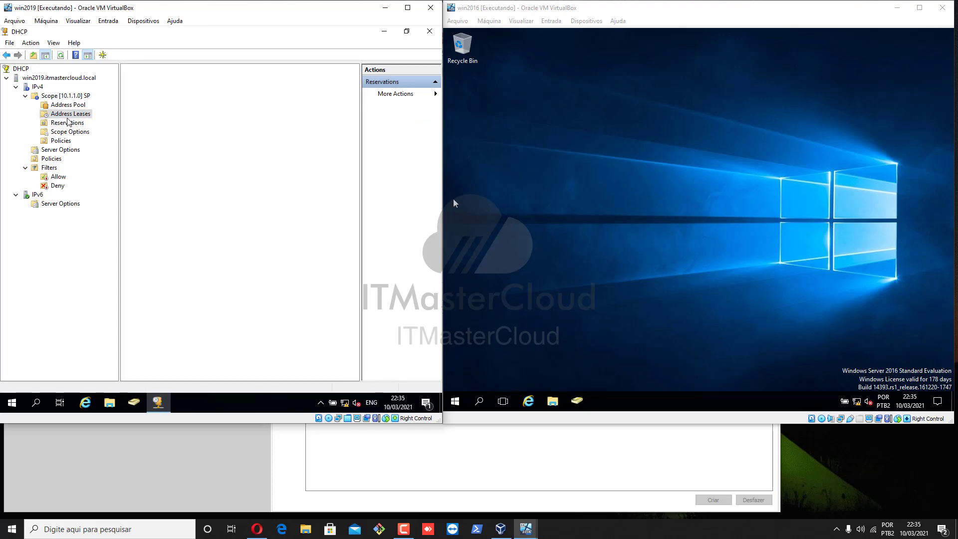
{"action": "left_click", "coordinate": [68, 123]}
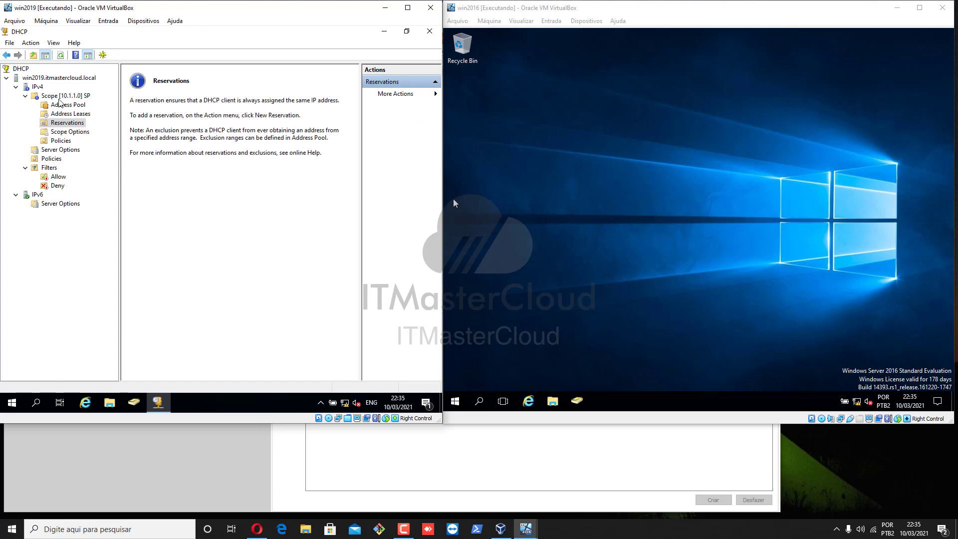
{"action": "left_click", "coordinate": [69, 114]}
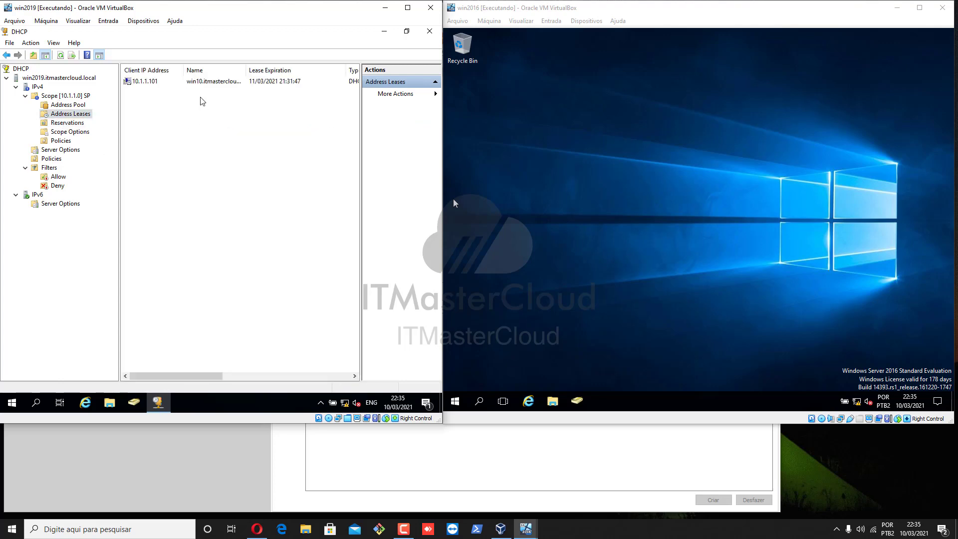
{"action": "left_click", "coordinate": [164, 84]}
Convert the 10.1.1.101 lease into a reservation with Add to Reservation
{"action": "right_click", "coordinate": [165, 86]}
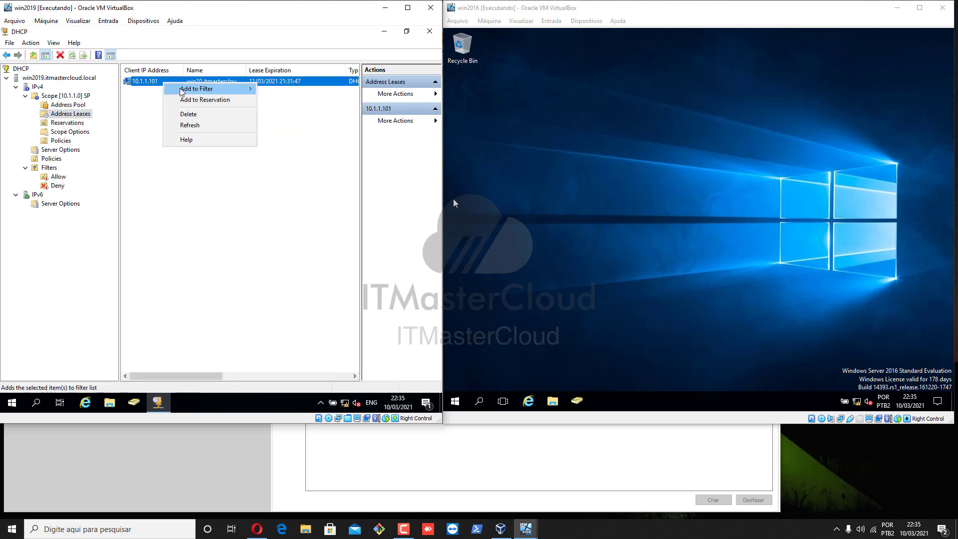
{"action": "left_click", "coordinate": [70, 106]}
{"action": "left_click", "coordinate": [73, 114]}
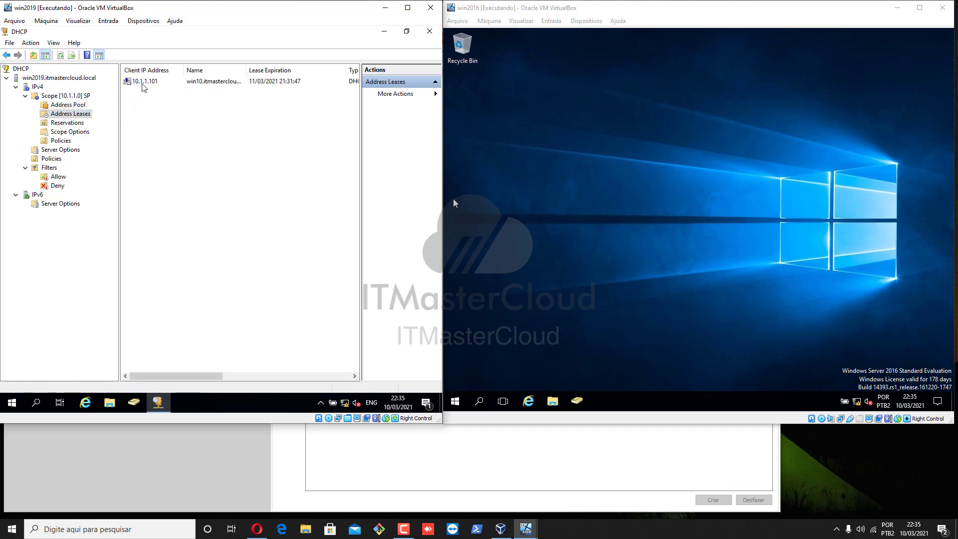
{"action": "right_click", "coordinate": [143, 86]}
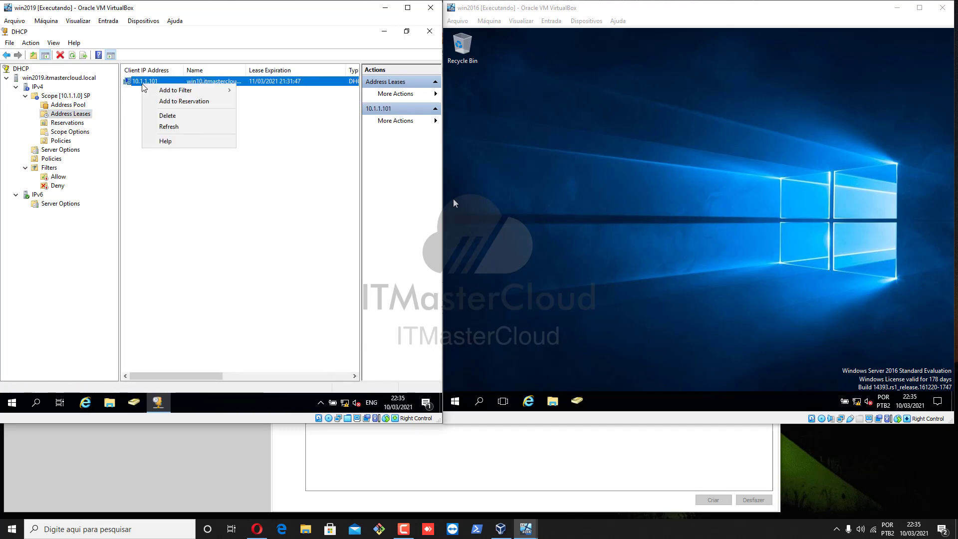
{"action": "left_click", "coordinate": [188, 101]}
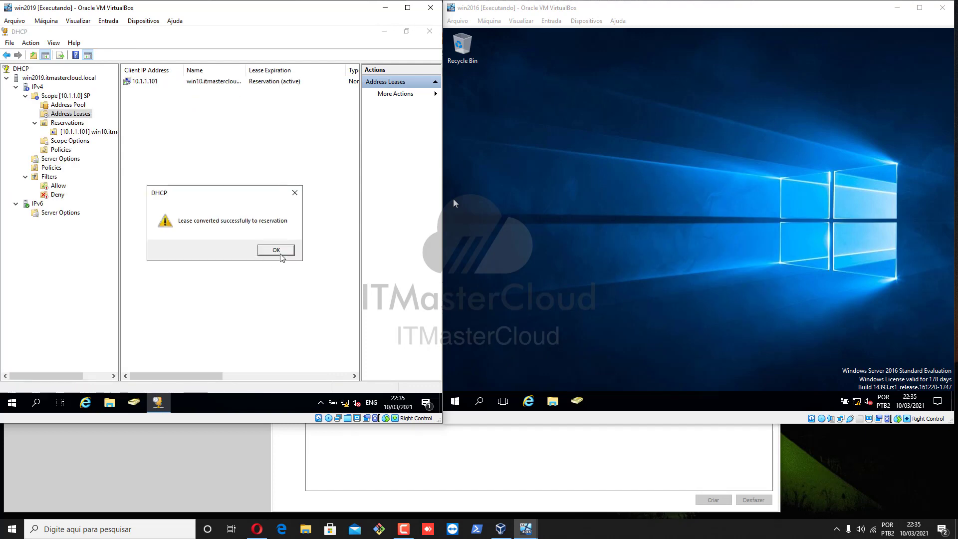
{"action": "left_click", "coordinate": [286, 254]}
{"action": "left_click", "coordinate": [254, 82]}
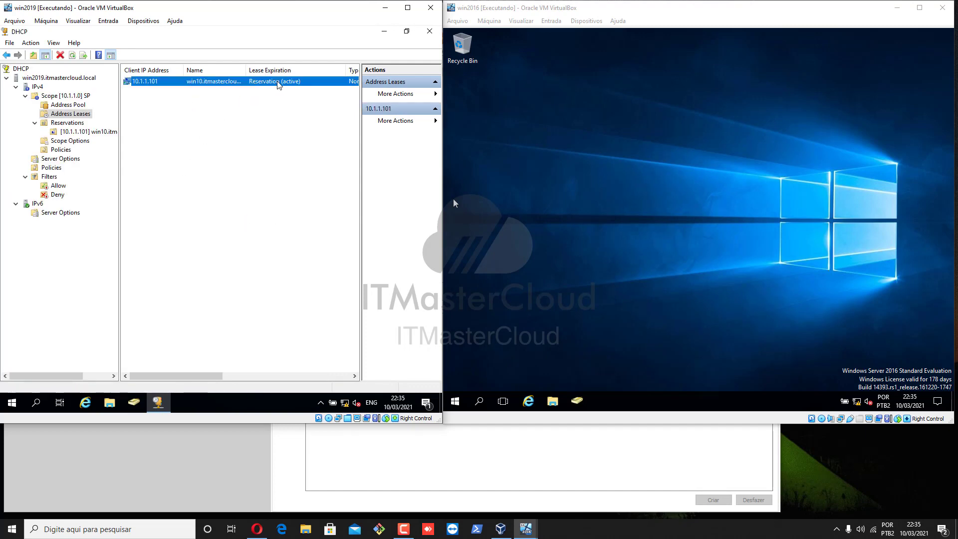
Copy the win10 reservation's MAC address from its Properties, closing them unchanged
{"action": "left_click", "coordinate": [76, 133]}
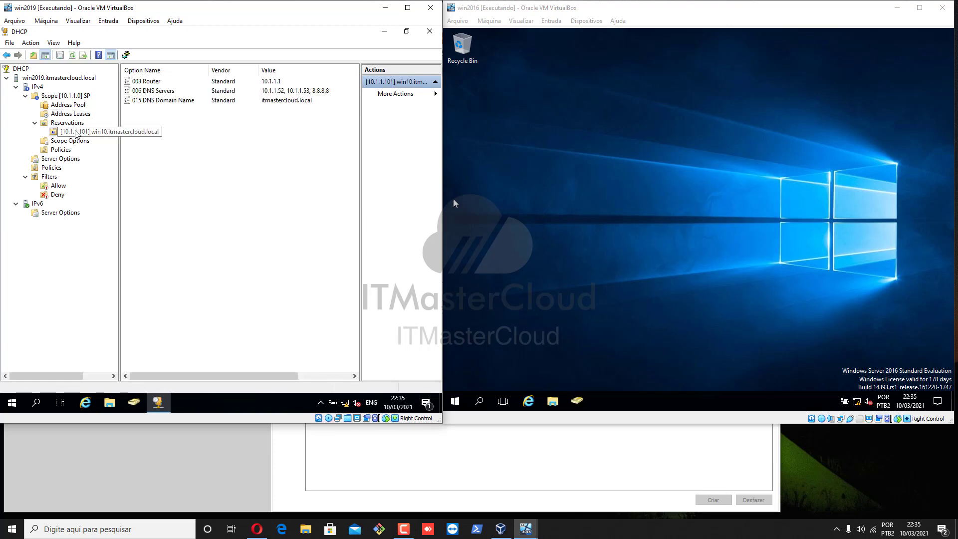
{"action": "left_click", "coordinate": [76, 124]}
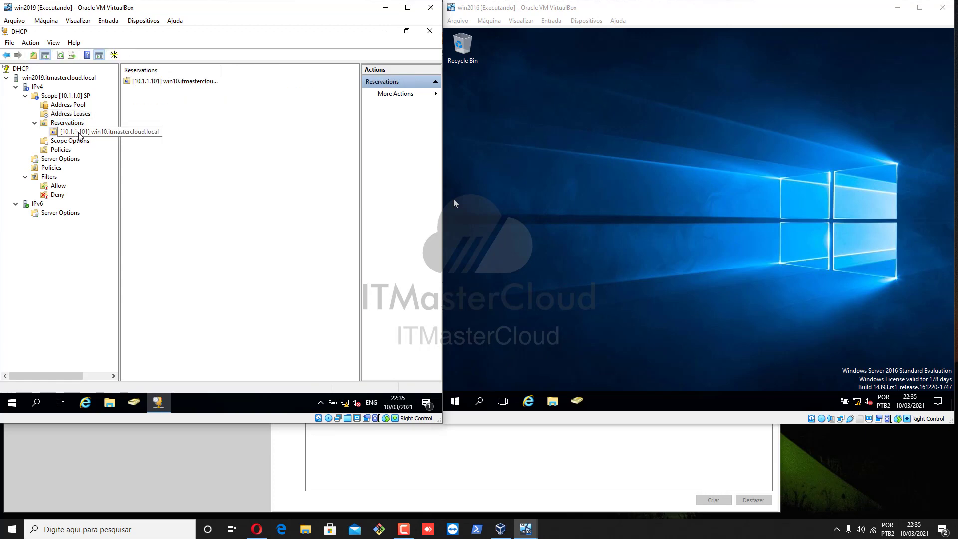
{"action": "left_click", "coordinate": [79, 133]}
{"action": "right_click", "coordinate": [79, 133]}
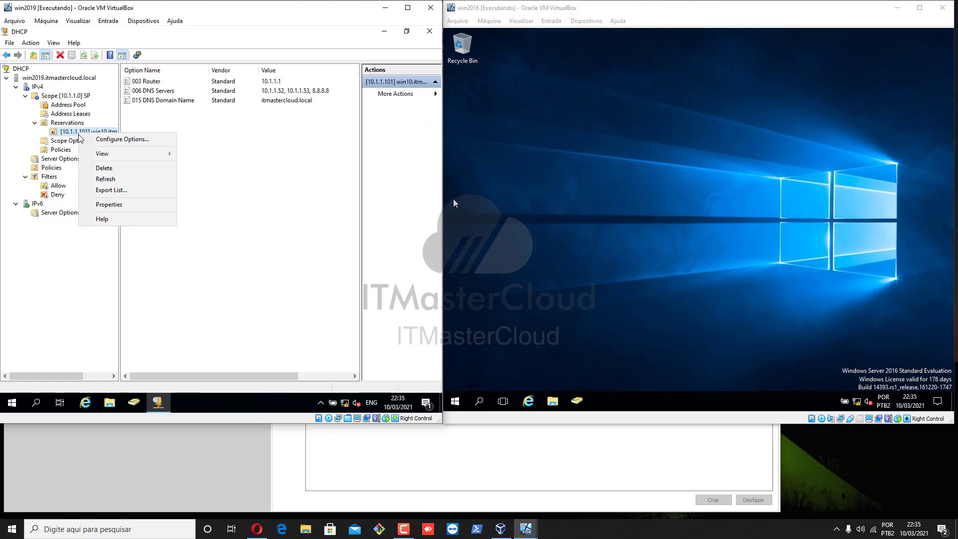
{"action": "left_click", "coordinate": [114, 203]}
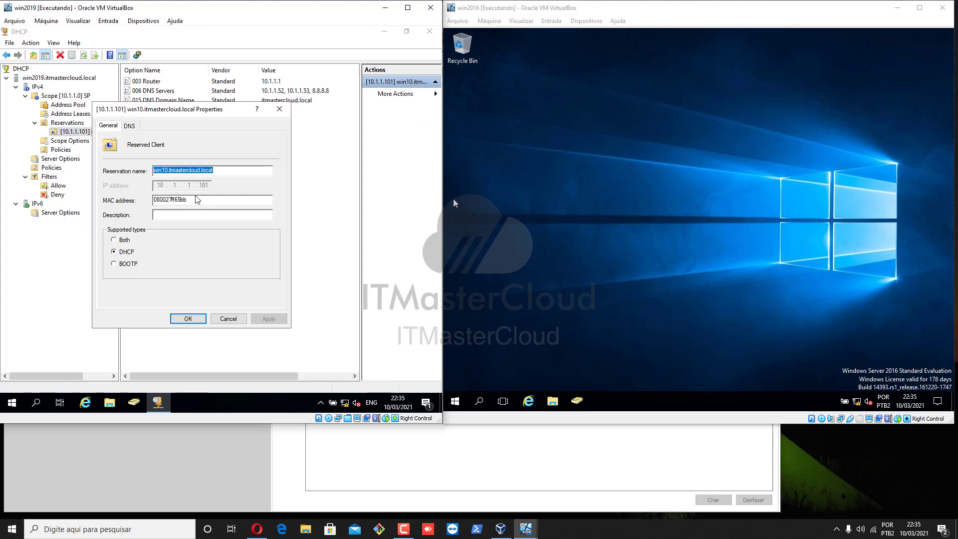
{"action": "left_click_drag", "start_coordinate": [194, 199], "coordinate": [153, 200]}
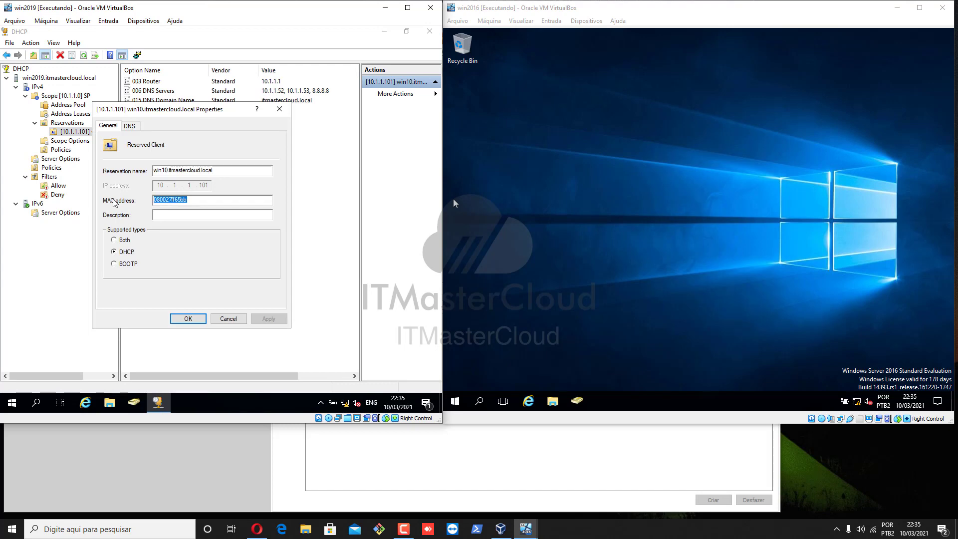
{"action": "right_click", "coordinate": [167, 201]}
{"action": "left_click", "coordinate": [187, 230]}
{"action": "left_click", "coordinate": [234, 322]}
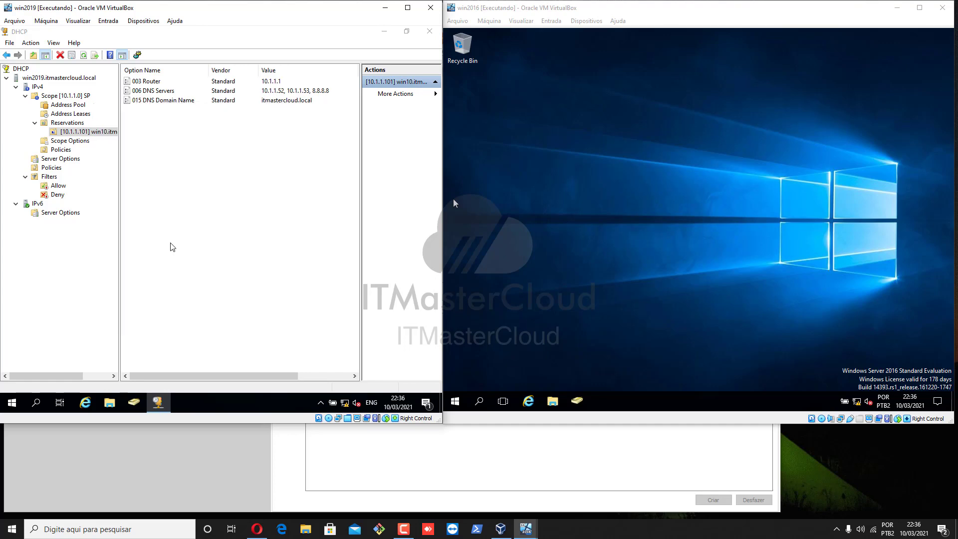
Replace the 10.1.1.101 reservation with a new win10.itmastercloud.local reservation at 10.1.1.110 using the copied MAC
{"action": "right_click", "coordinate": [88, 133]}
{"action": "left_click", "coordinate": [115, 166]}
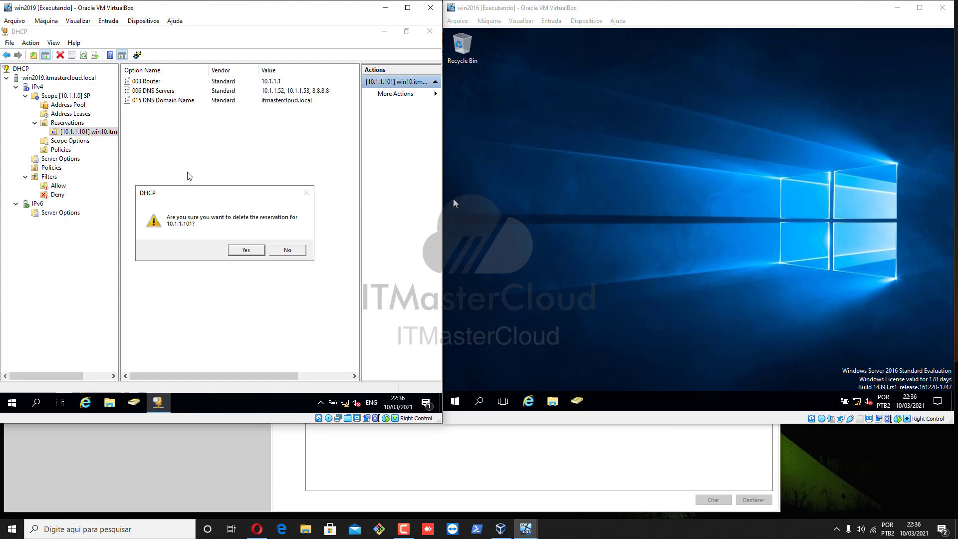
{"action": "left_click", "coordinate": [253, 250]}
{"action": "right_click", "coordinate": [67, 123]}
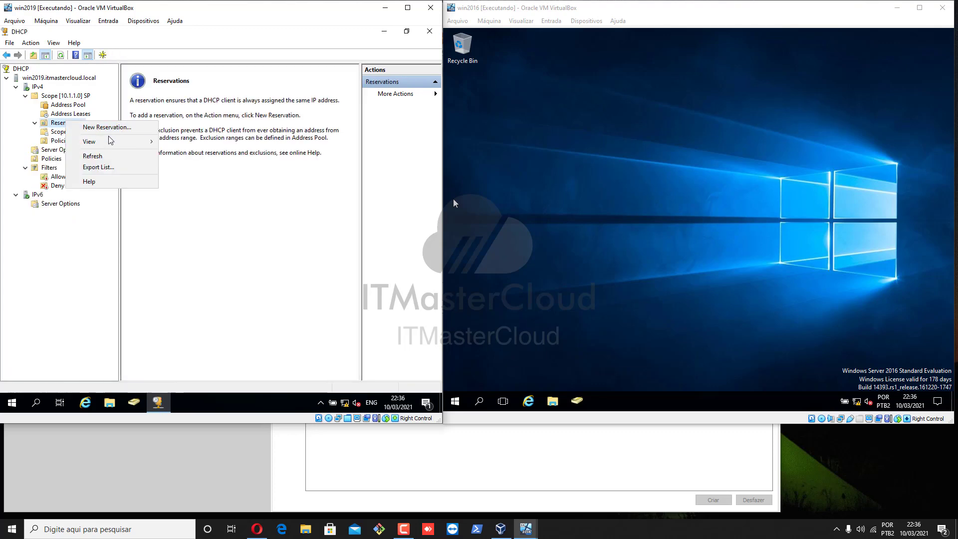
{"action": "left_click", "coordinate": [124, 128]}
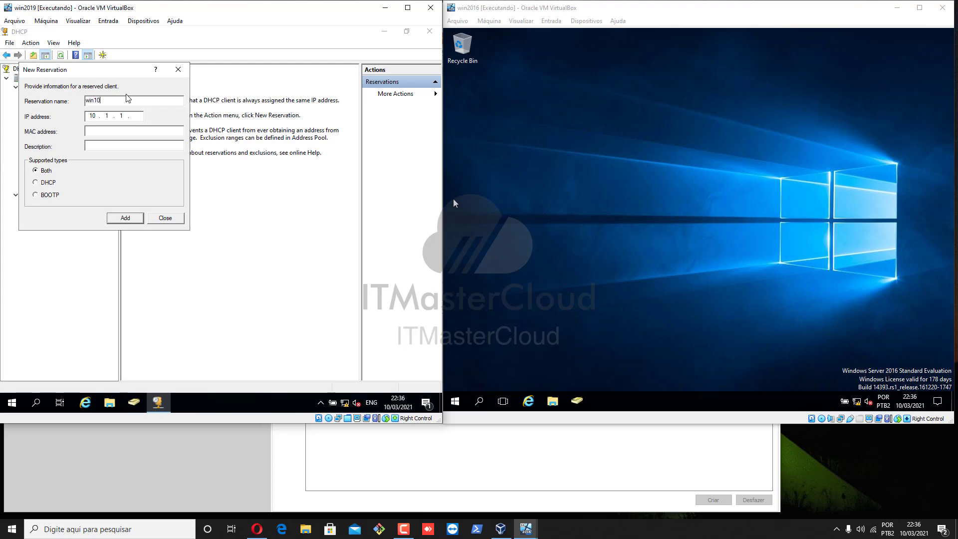
{"action": "type", "text": "win10.itmaster"}
{"action": "type", "text": "c"}
{"action": "type", "text": "loud.l"}
{"action": "type", "text": "oacl"}
{"action": "left_click", "coordinate": [126, 117]}
{"action": "key", "text": "Tab"}
{"action": "key", "text": "ctrl+v"}
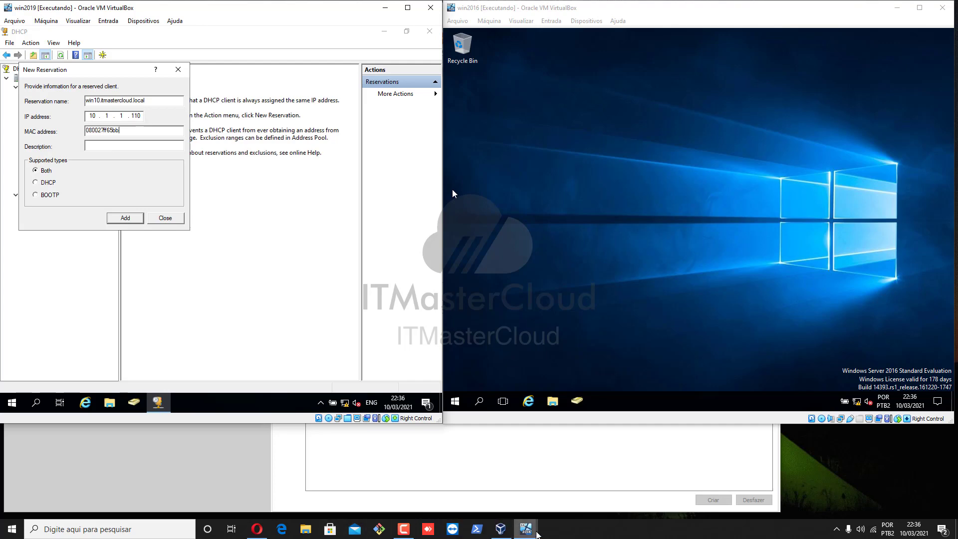
Start the Windows 10 VM from VirtualBox Manager and return to the server's reservation form
{"action": "mouse_move", "coordinate": [526, 528]}
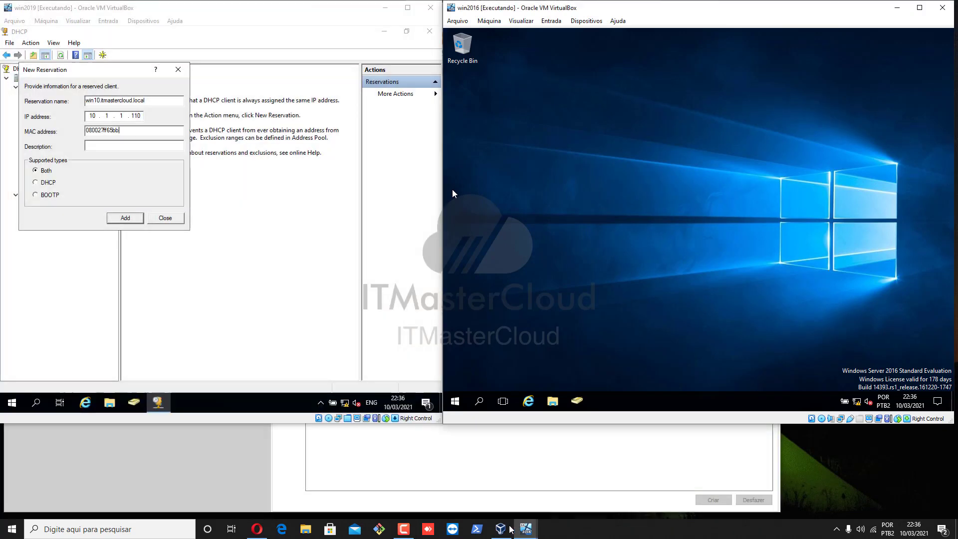
{"action": "left_click", "coordinate": [502, 528]}
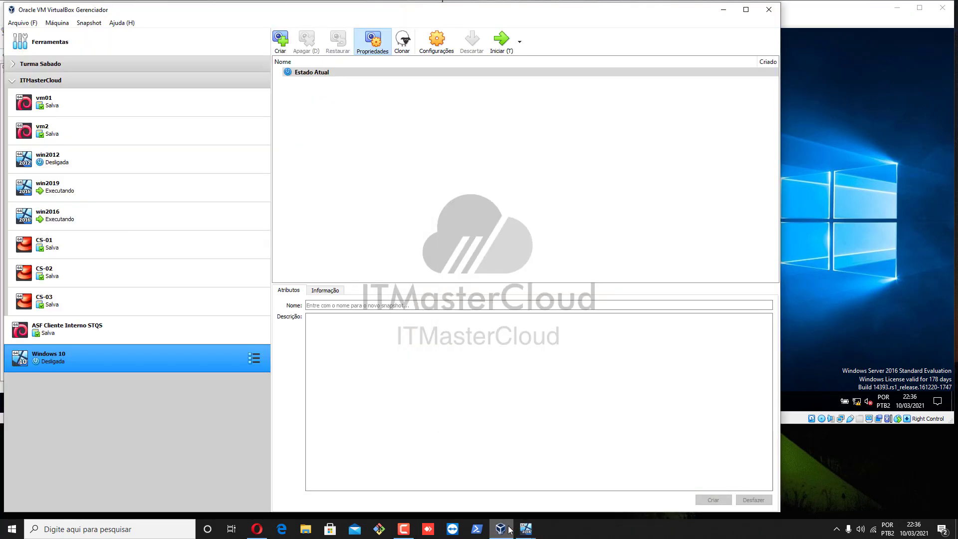
{"action": "left_click", "coordinate": [501, 39]}
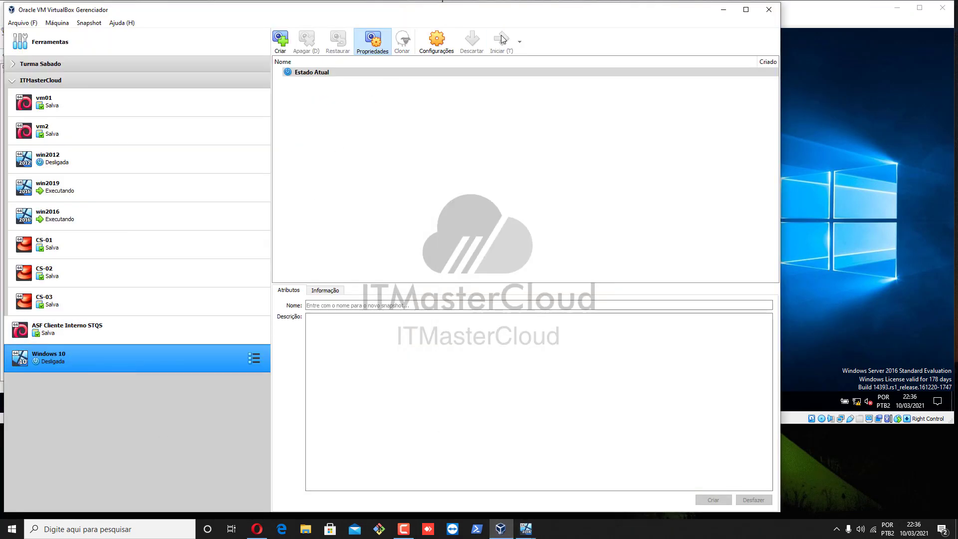
{"action": "left_click", "coordinate": [724, 9]}
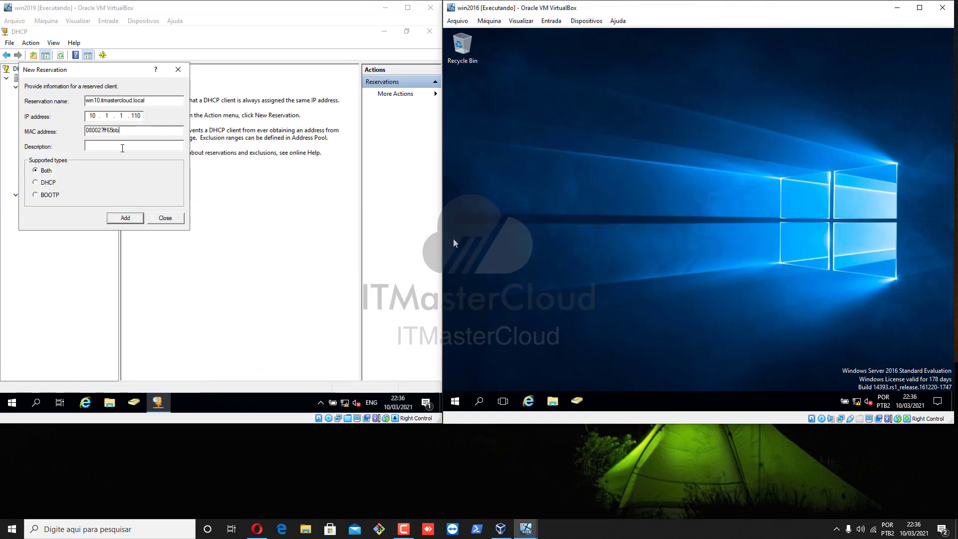
{"action": "left_click", "coordinate": [121, 146]}
Add the 10.1.1.110 win10 reservation as DHCP-only and review its inherited router and DNS options
{"action": "left_click", "coordinate": [44, 183]}
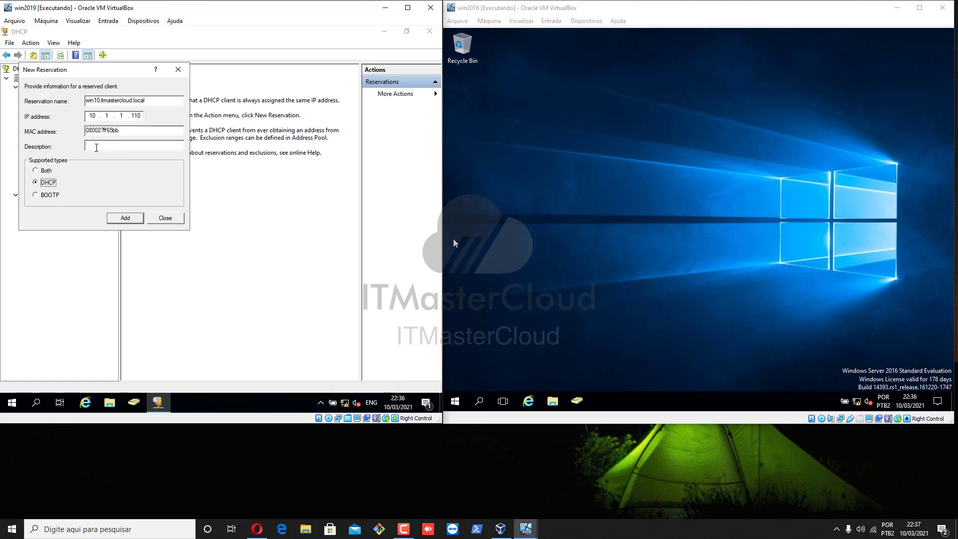
{"action": "left_click", "coordinate": [101, 146]}
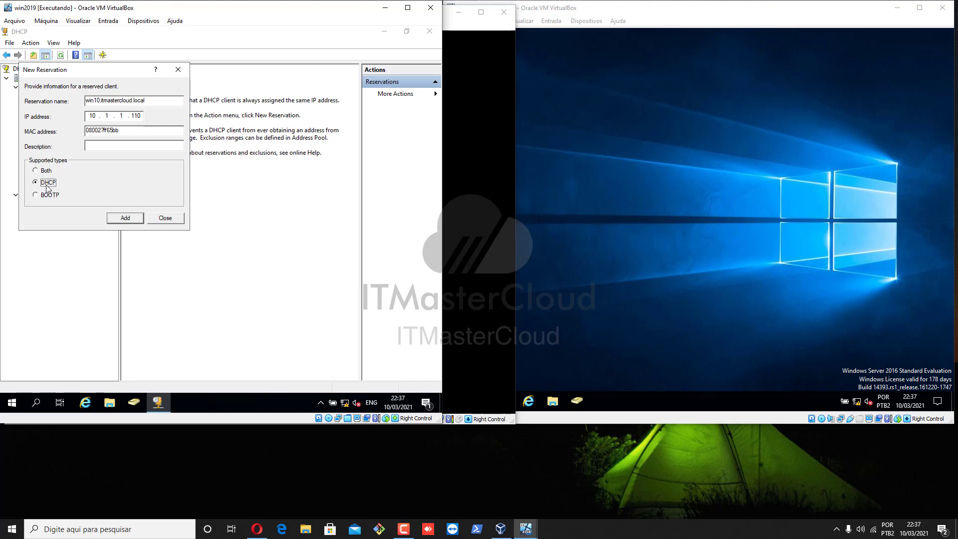
{"action": "left_click", "coordinate": [125, 218]}
{"action": "left_click", "coordinate": [165, 218]}
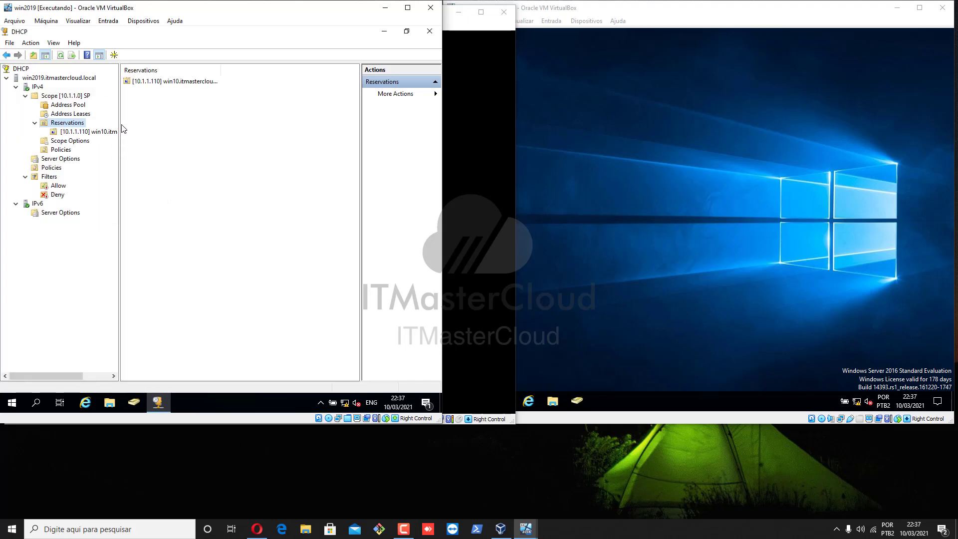
{"action": "left_click", "coordinate": [101, 132]}
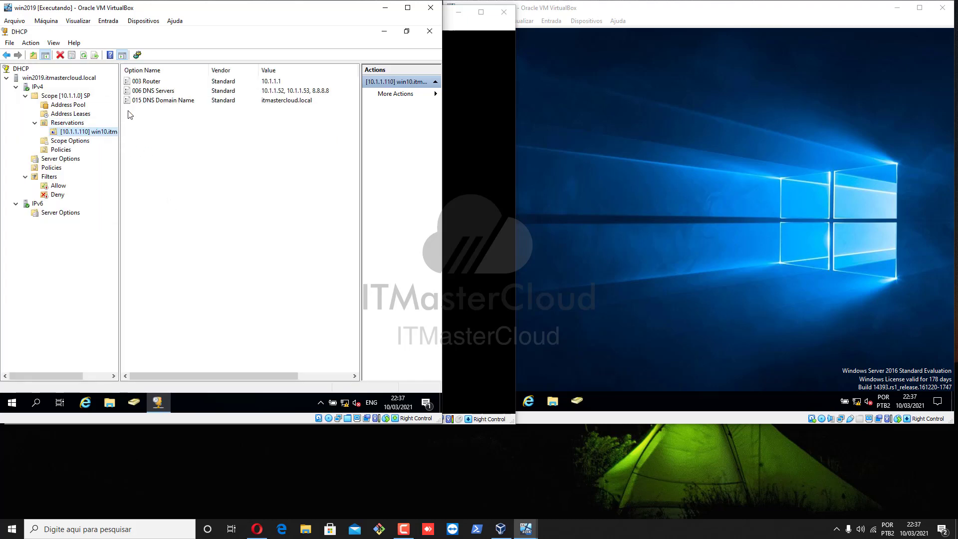
{"action": "left_click", "coordinate": [79, 123]}
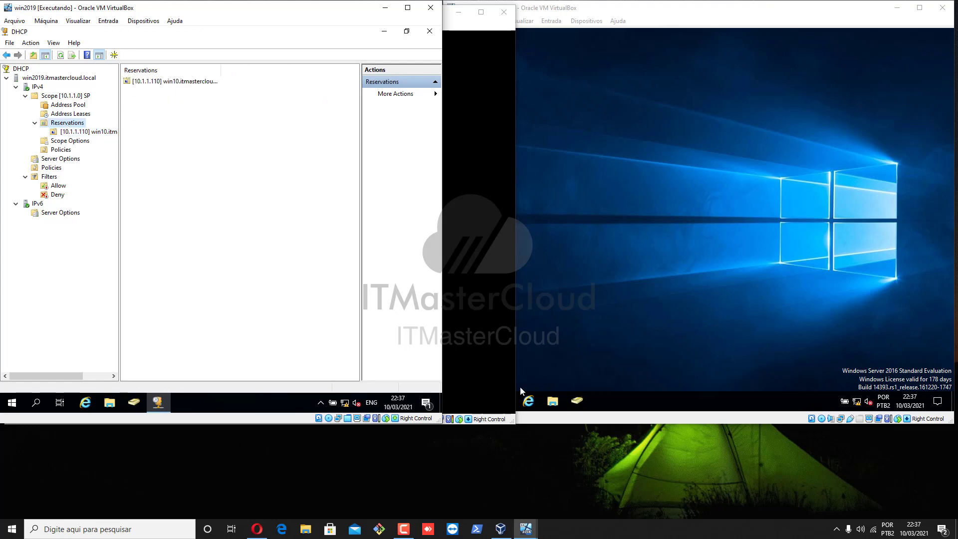
Raise the Windows 10 VM window and move it to the right side of the screen
{"action": "left_click", "coordinate": [446, 255]}
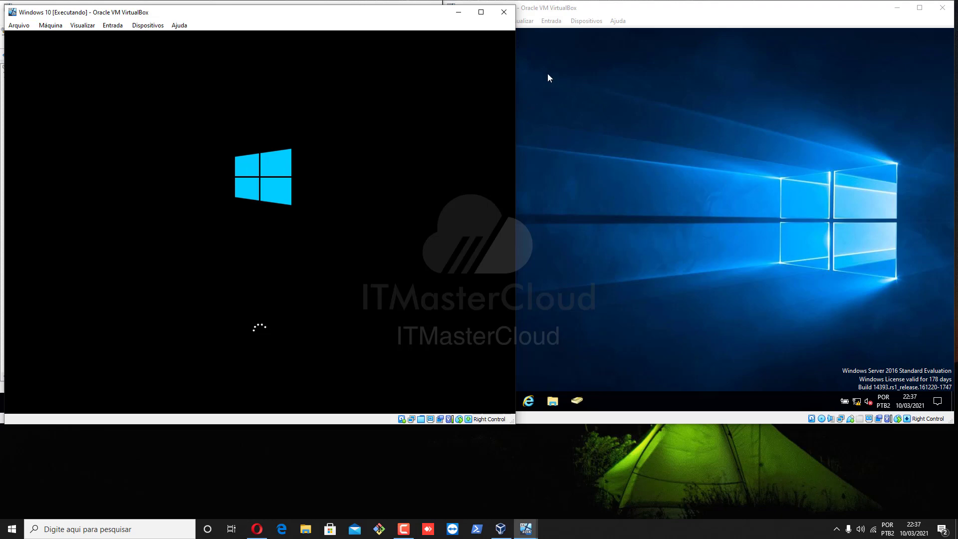
{"action": "left_click_drag", "start_coordinate": [399, 14], "coordinate": [757, 26]}
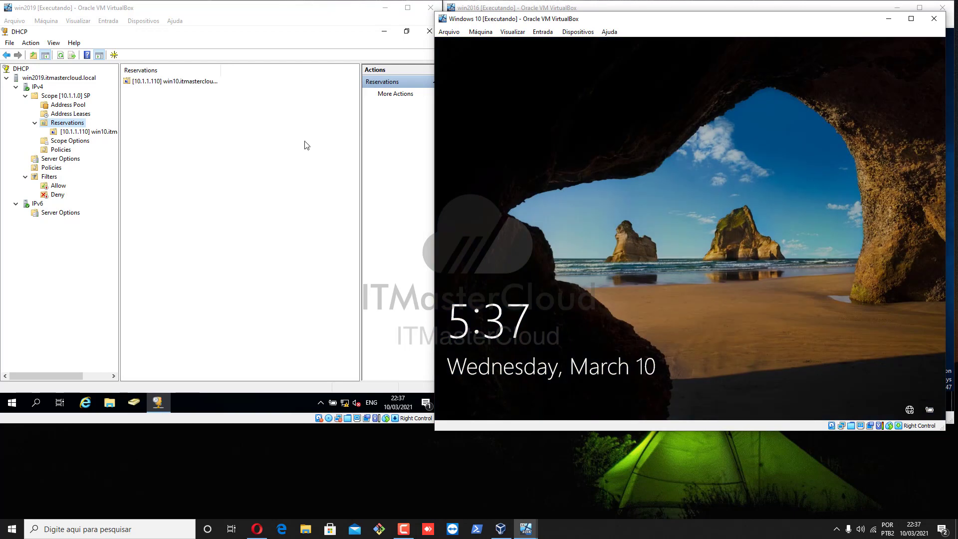
Send Ctrl-Alt-Del to the Windows 10 VM and sign in as a domain user with their password
{"action": "left_click", "coordinate": [542, 32]}
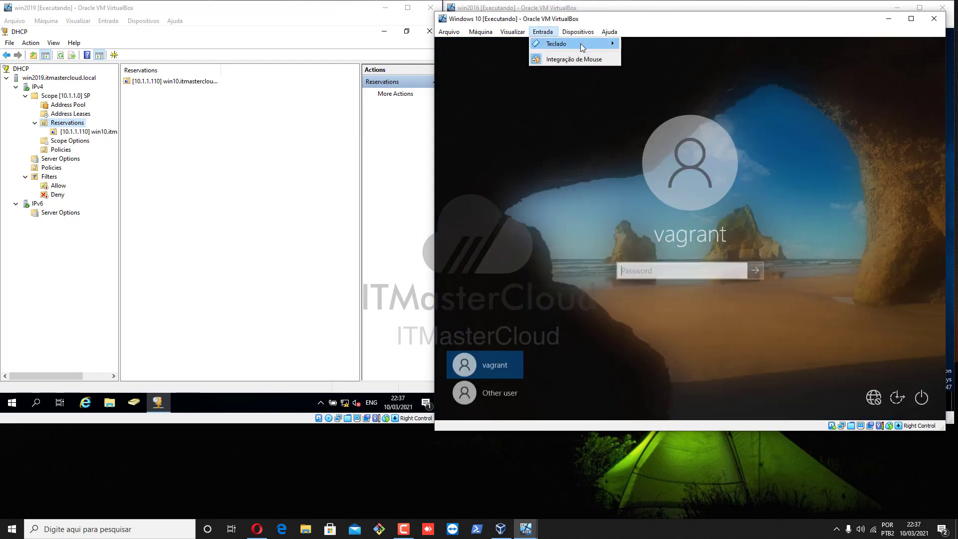
{"action": "mouse_move", "coordinate": [580, 44]}
{"action": "left_click", "coordinate": [670, 72]}
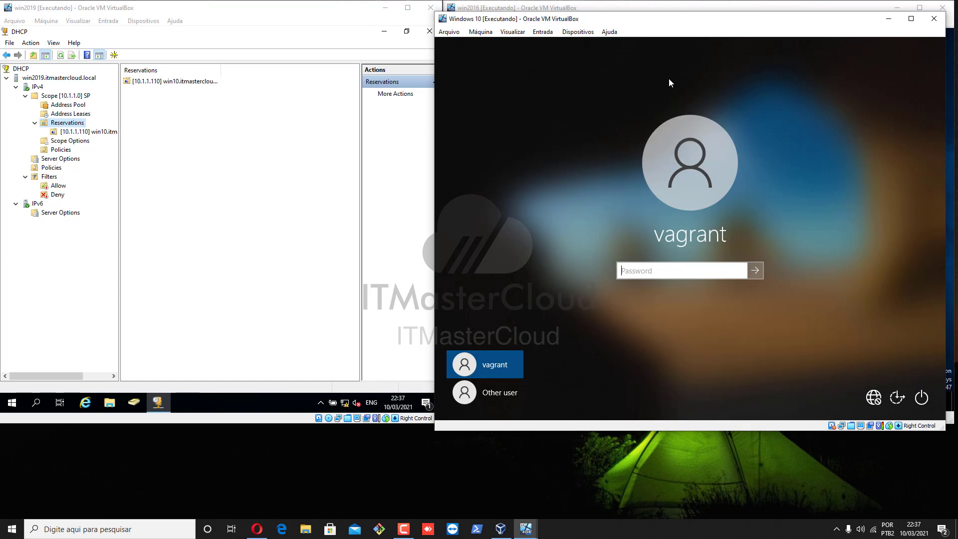
{"action": "left_click", "coordinate": [515, 390]}
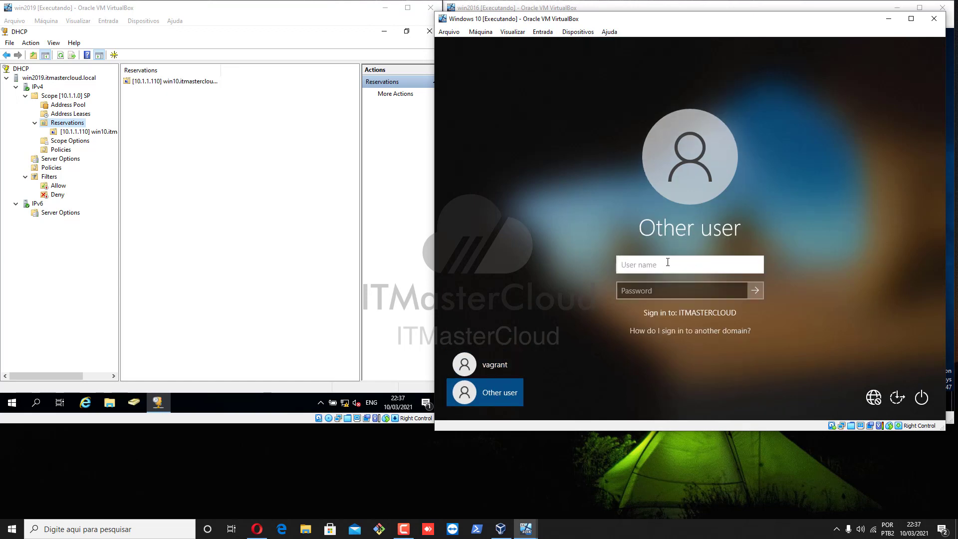
{"action": "key", "text": "Tab"}
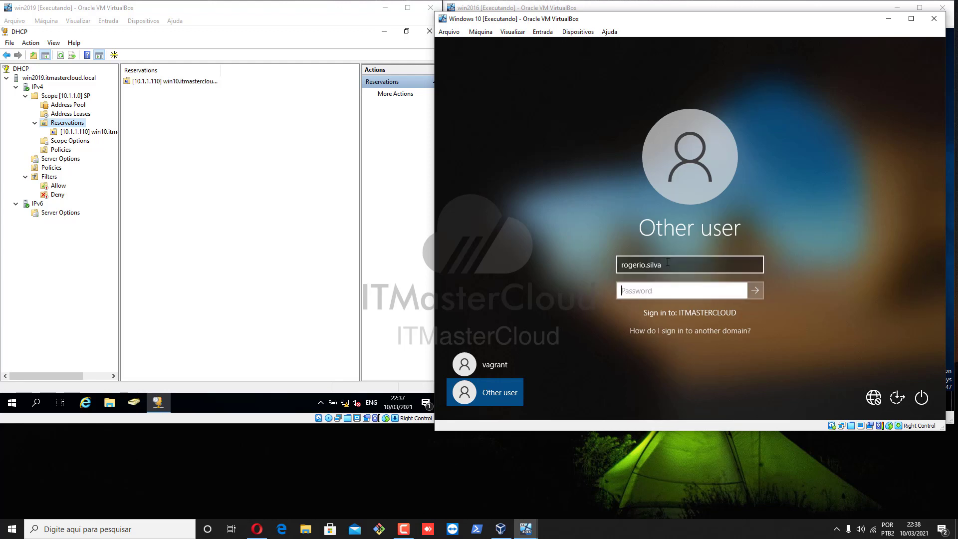
{"action": "type", "text": "**********"}
{"action": "key", "text": "Return"}
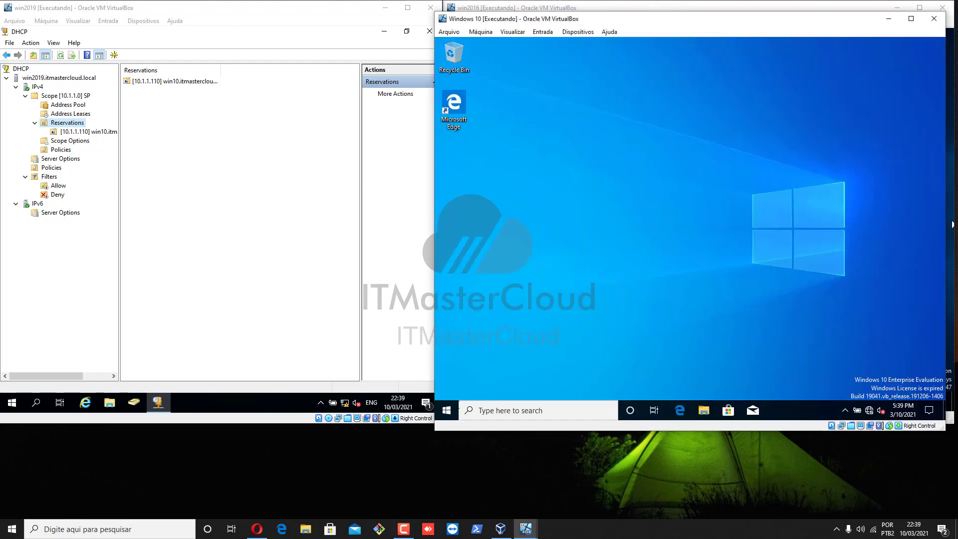
Launch Command Prompt on the Windows 10 guest by searching for cmd
{"action": "left_click", "coordinate": [446, 411]}
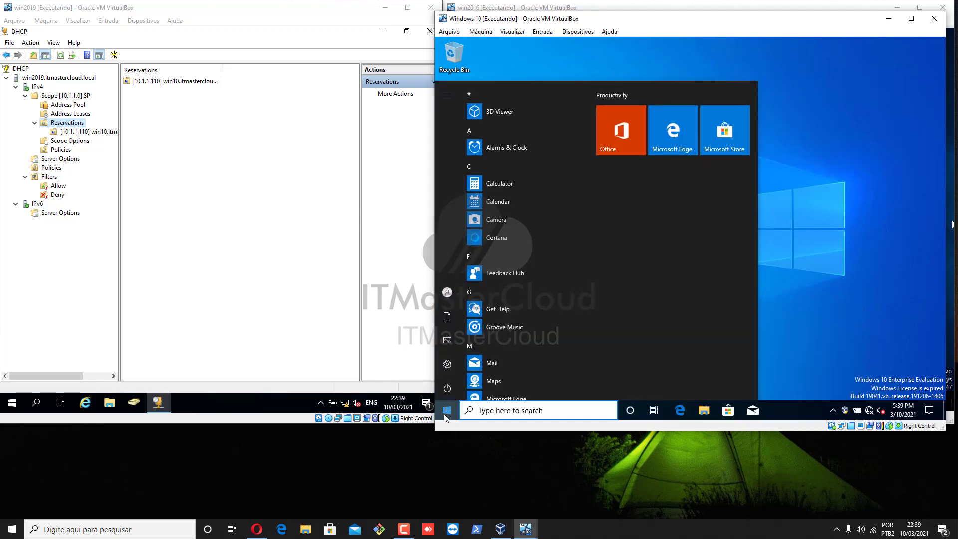
{"action": "type", "text": "cmd"}
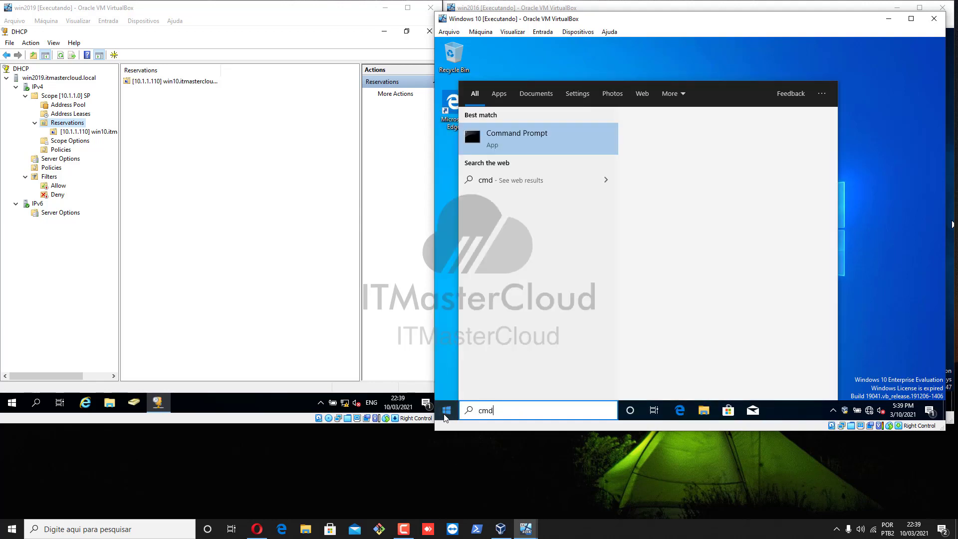
{"action": "left_click", "coordinate": [508, 148]}
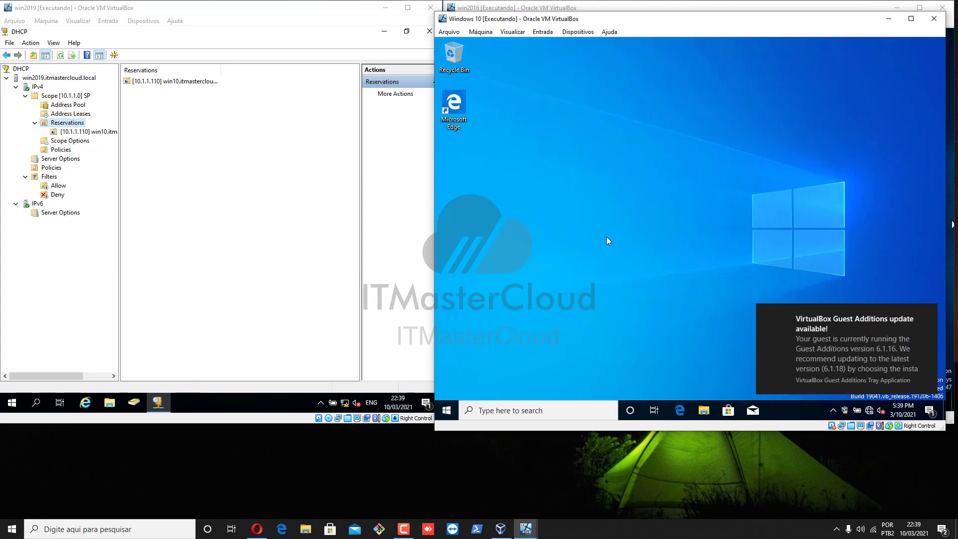
{"action": "left_click", "coordinate": [607, 220]}
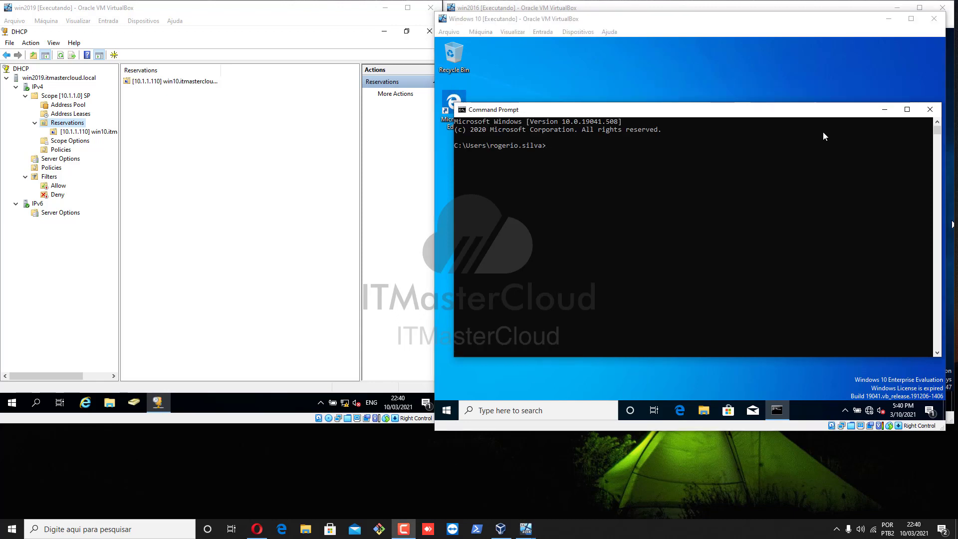
Run ipconfig /all to confirm address 10.1.1.110, gateway 10.1.1.1 and DNS 10.1.1.52, 10.1.1.53, 8.8.8.8
{"action": "left_click", "coordinate": [581, 151]}
{"action": "type", "text": "ip"}
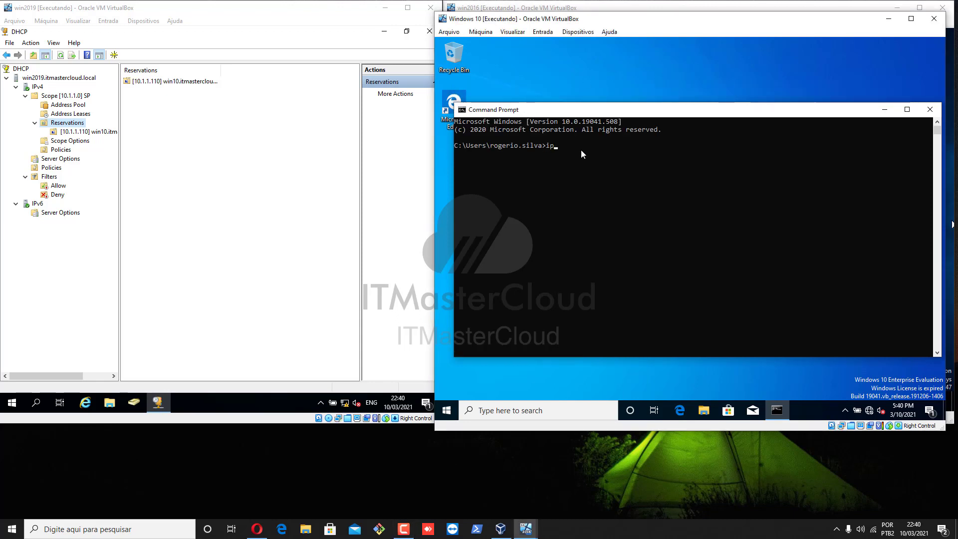
{"action": "type", "text": "config /all"}
{"action": "key", "text": "Return"}
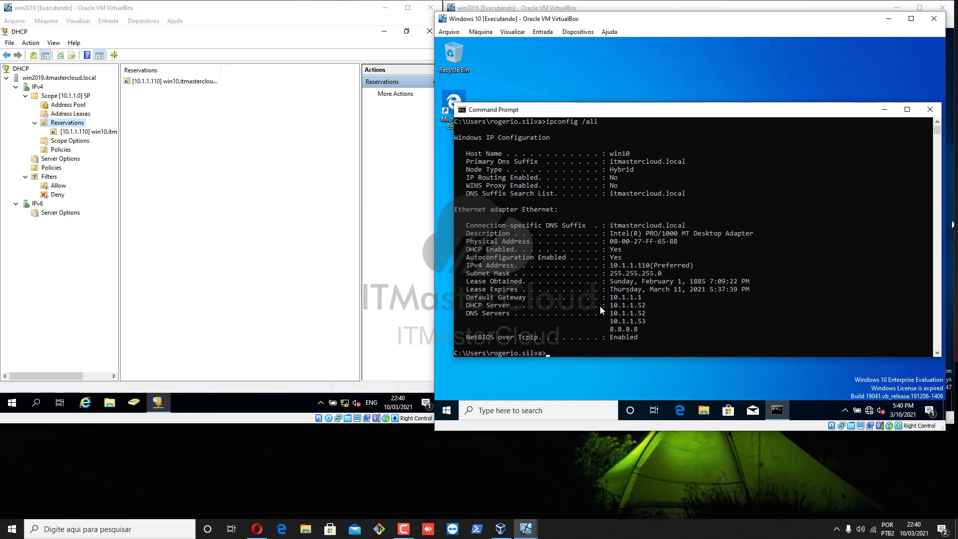
Recheck the win10 reservation's options in the DHCP console
{"action": "left_click", "coordinate": [73, 132]}
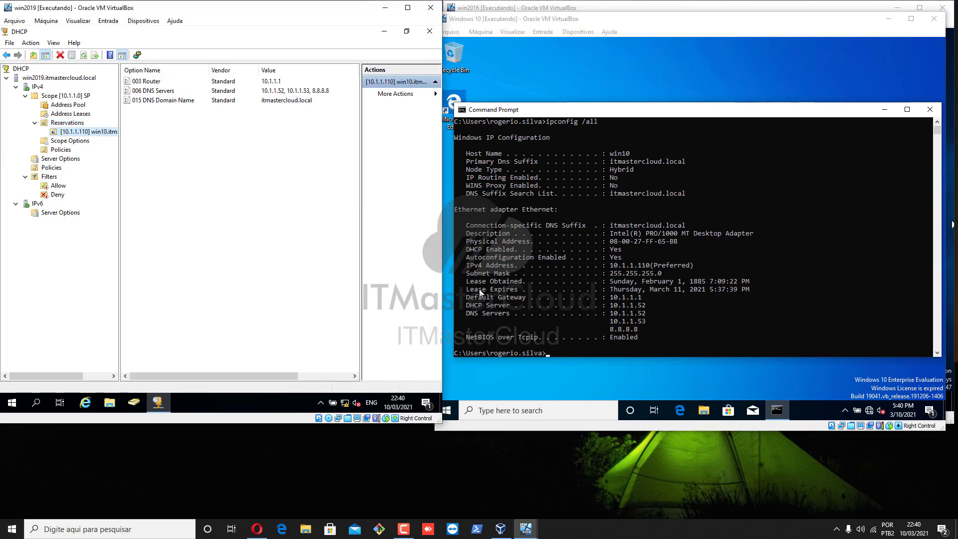
{"action": "left_click", "coordinate": [68, 122]}
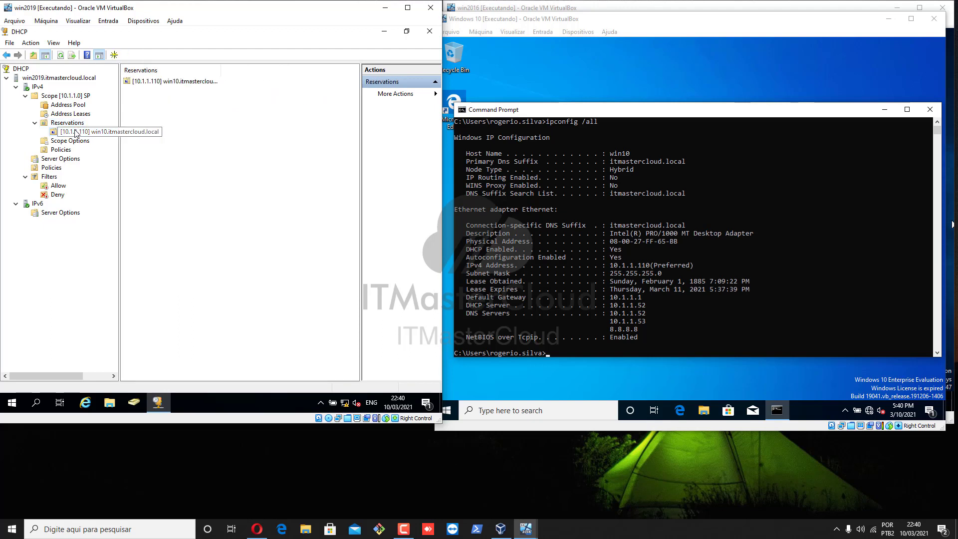
{"action": "left_click", "coordinate": [85, 131]}
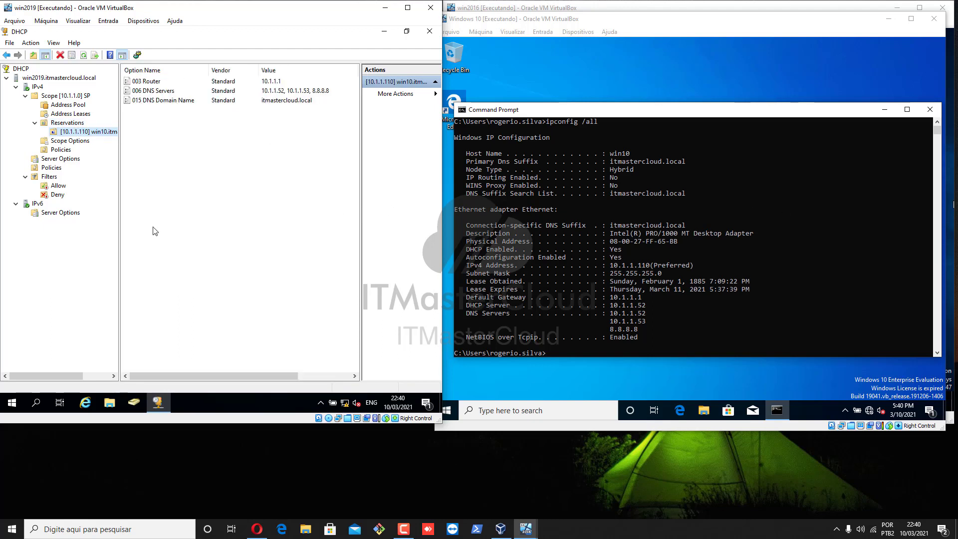
Enable the IPv4 Allow MAC filter under Filters, leaving its address list empty
{"action": "left_click", "coordinate": [50, 177]}
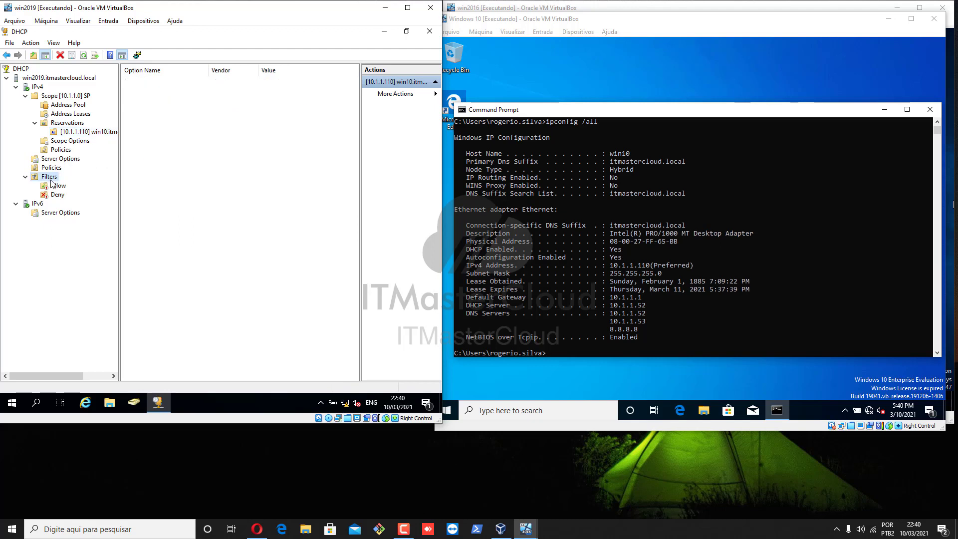
{"action": "left_click", "coordinate": [58, 195]}
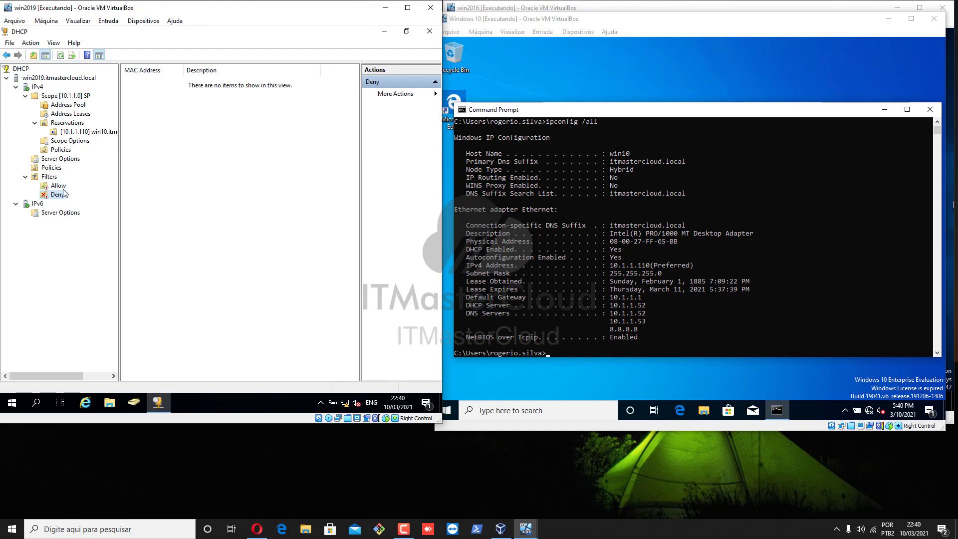
{"action": "left_click", "coordinate": [57, 187]}
{"action": "right_click", "coordinate": [56, 186]}
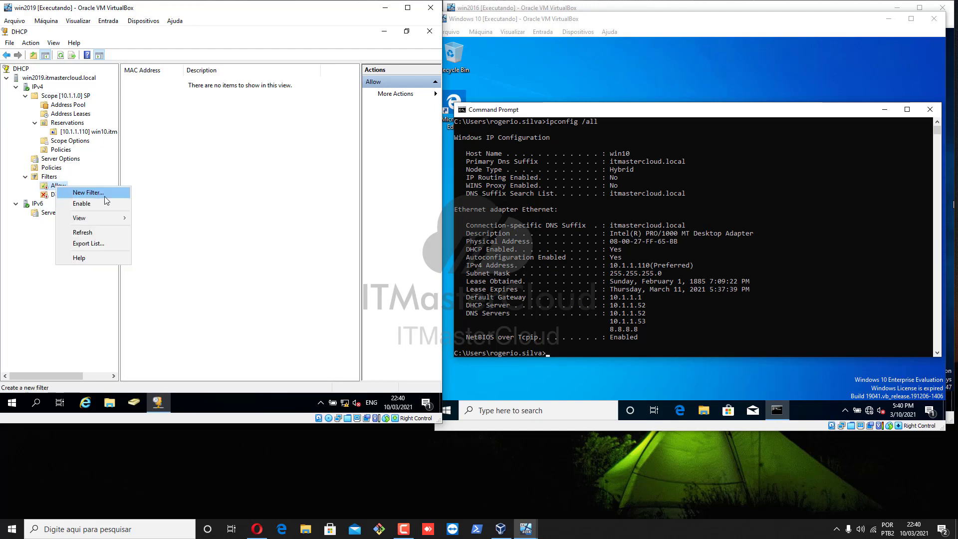
{"action": "left_click", "coordinate": [82, 204]}
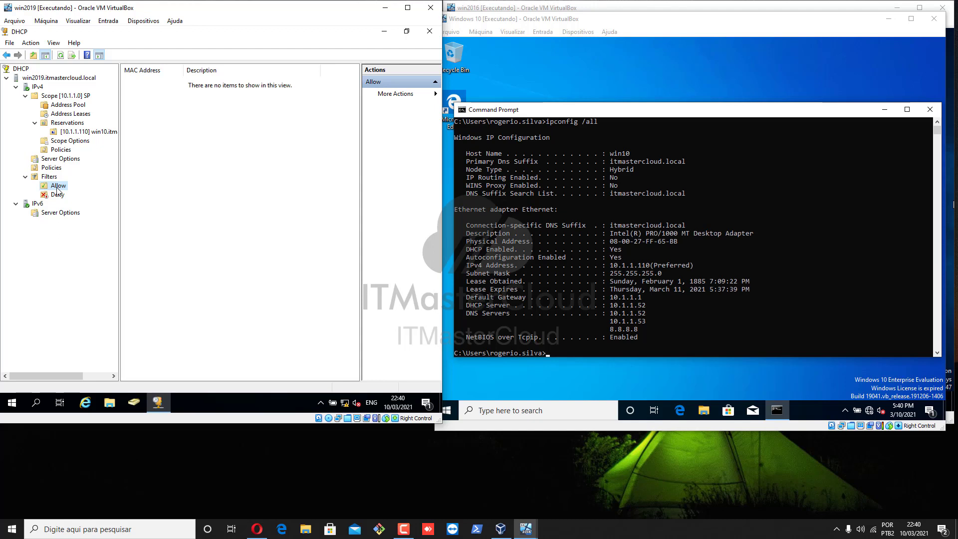
{"action": "right_click", "coordinate": [58, 189]}
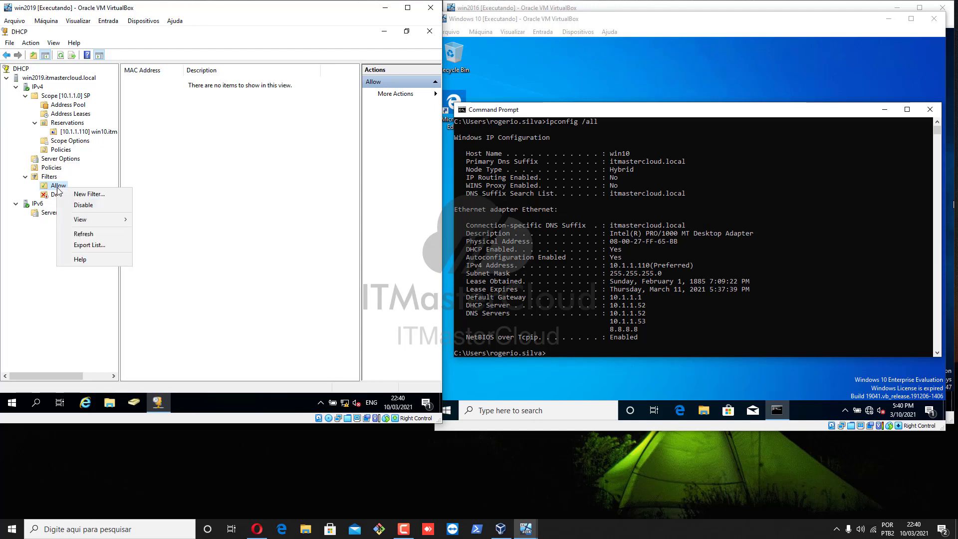
{"action": "left_click", "coordinate": [604, 267]}
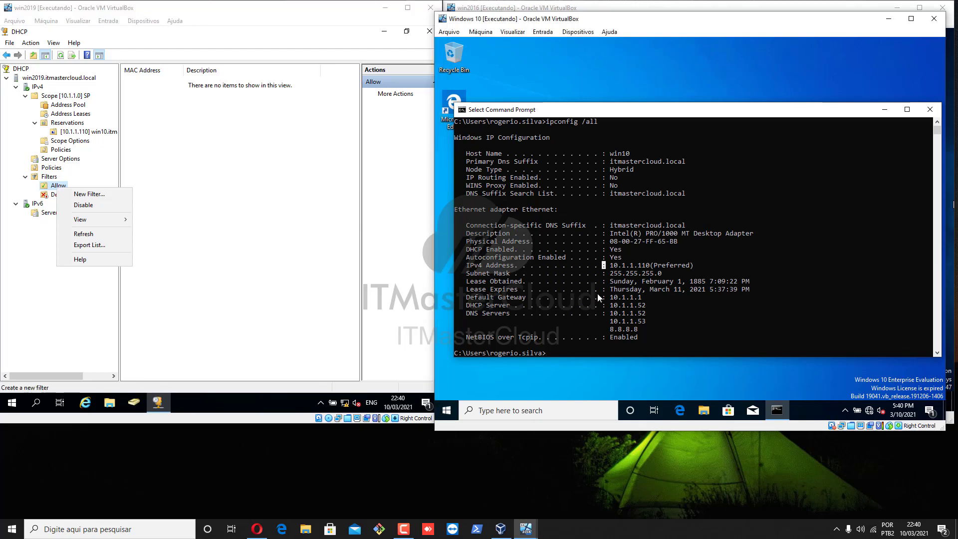
Flush the client's DNS cache with ipconfig /flushdns and release its lease with ipconfig /release
{"action": "left_click", "coordinate": [589, 305]}
{"action": "type", "text": "ipconfig"}
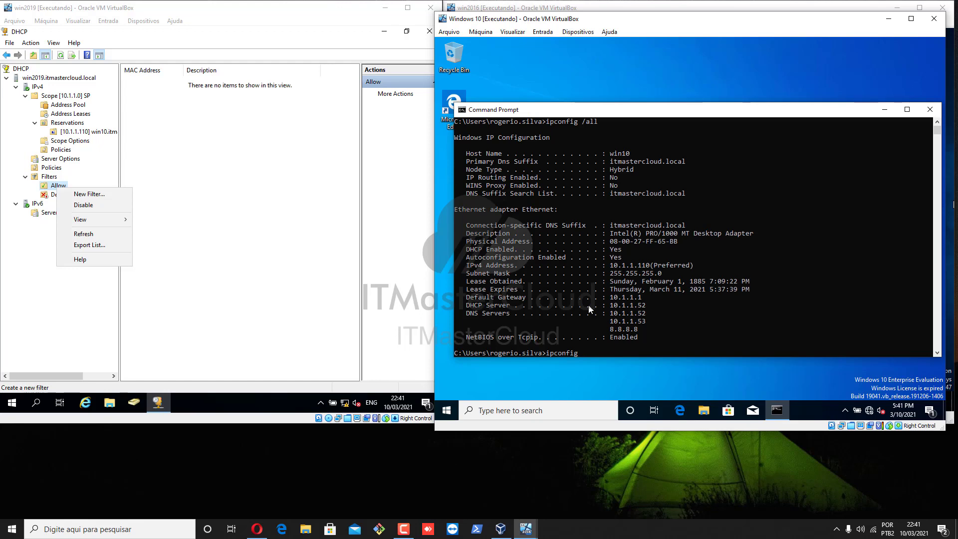
{"action": "type", "text": " /flushdns"}
{"action": "key", "text": "Return"}
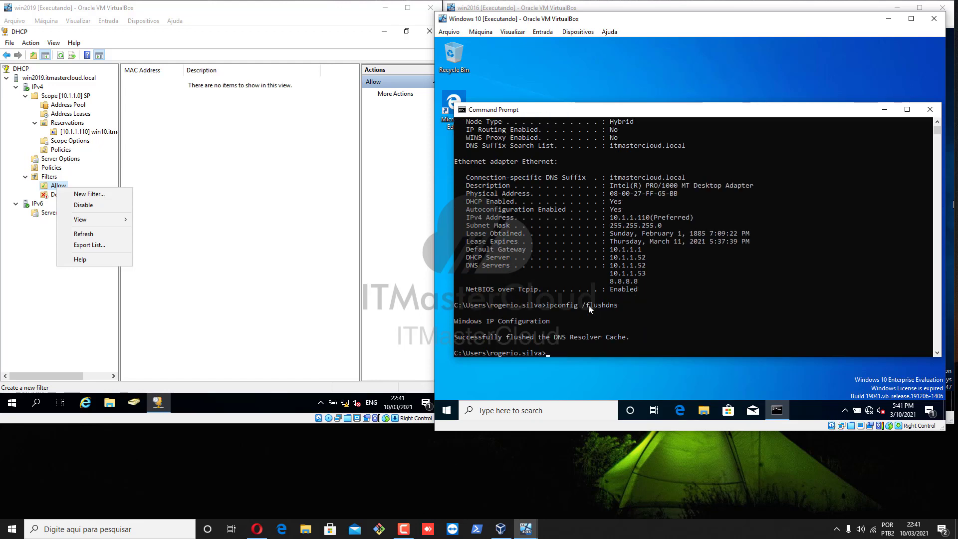
{"action": "type", "text": "ipconfig"}
{"action": "type", "text": "/relea"}
{"action": "left_click", "coordinate": [656, 289]}
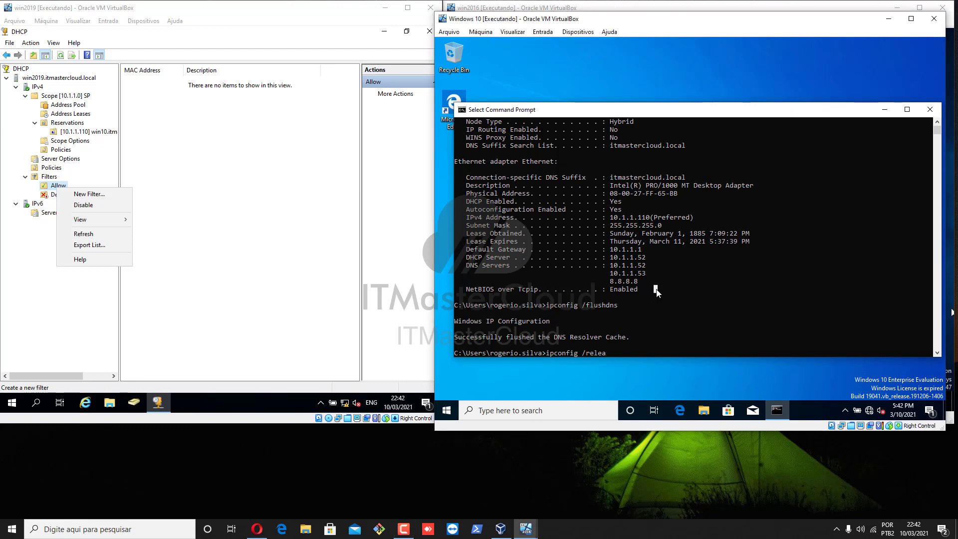
{"action": "key", "text": "Escape"}
{"action": "type", "text": "se"}
{"action": "key", "text": "BackSpace"}
{"action": "type", "text": "e"}
{"action": "key", "text": "Return"}
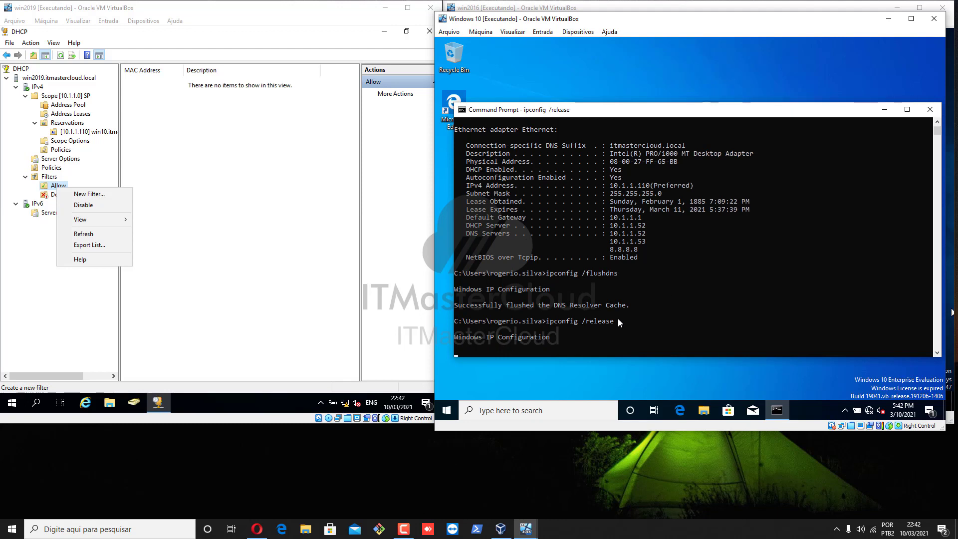
Verify with ipconfig that no IPv4 address remains, then request a new lease with ipconfig /renew
{"action": "left_click", "coordinate": [644, 314]}
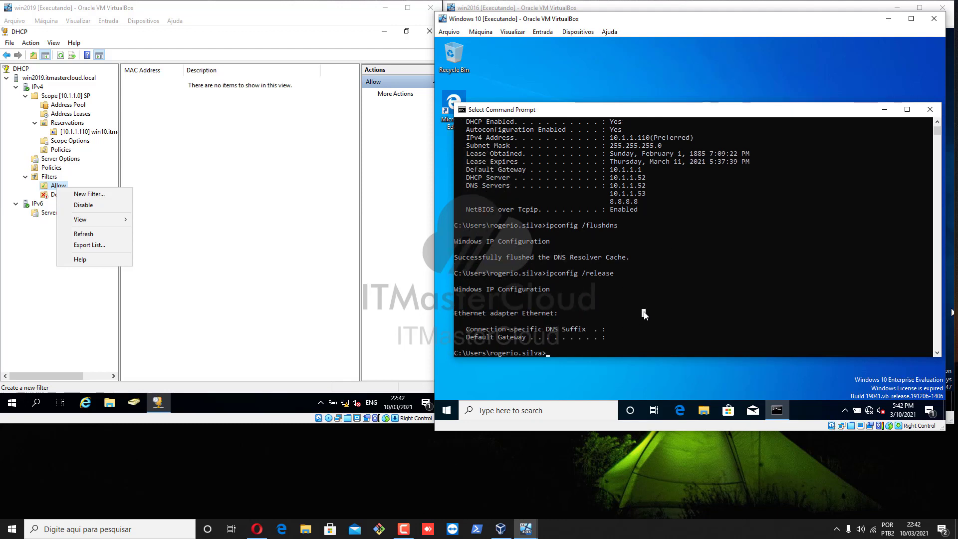
{"action": "type", "text": "ipconfig"}
{"action": "key", "text": "Return"}
{"action": "left_click", "coordinate": [727, 304]}
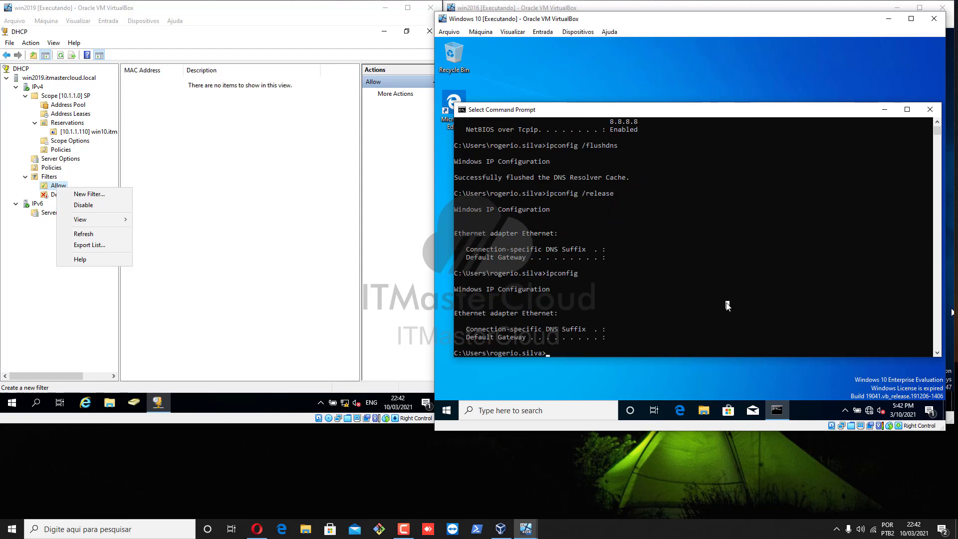
{"action": "key", "text": "Up"}
{"action": "type", "text": "/renew"}
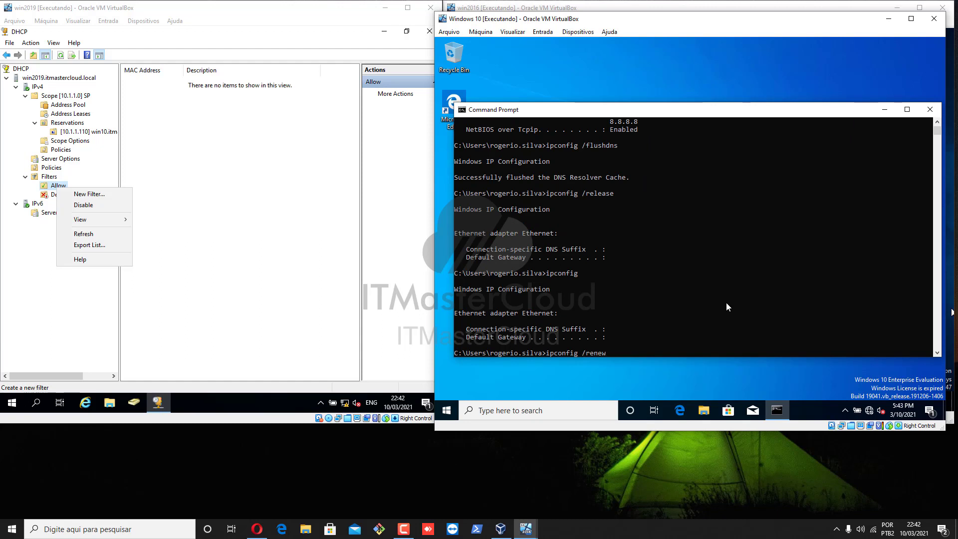
{"action": "key", "text": "Return"}
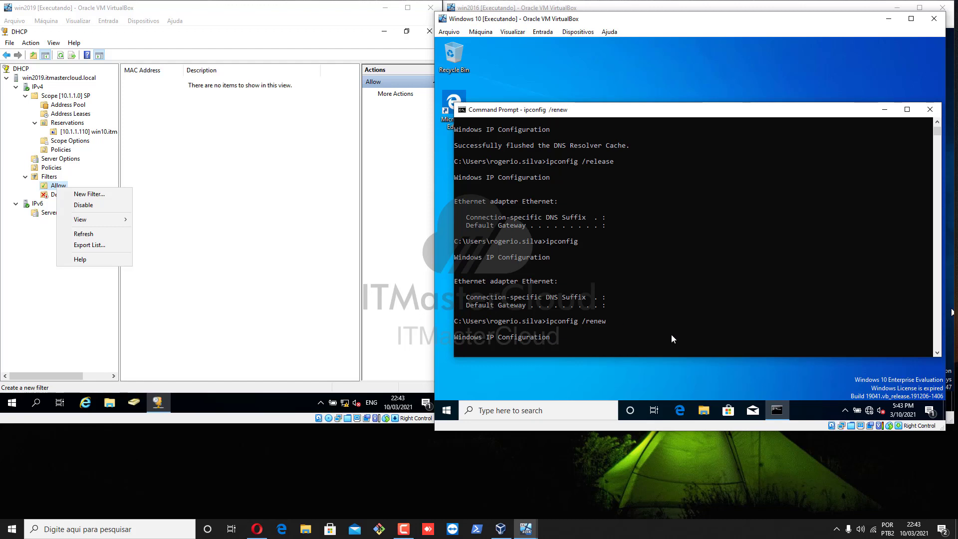
{"action": "left_click", "coordinate": [206, 290]}
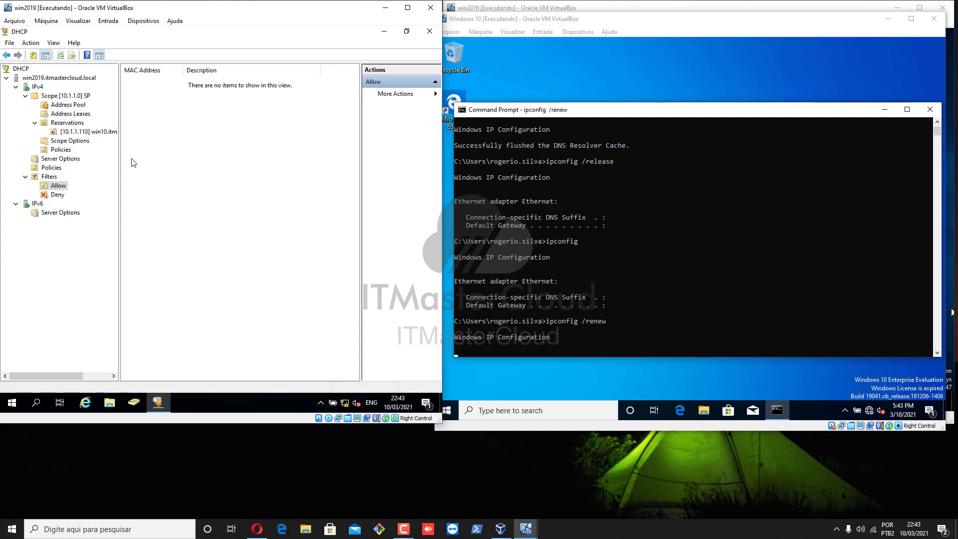
Review the 10.1.1.110 win10 reservation's options, then display the empty Allow filter list
{"action": "left_click", "coordinate": [62, 124]}
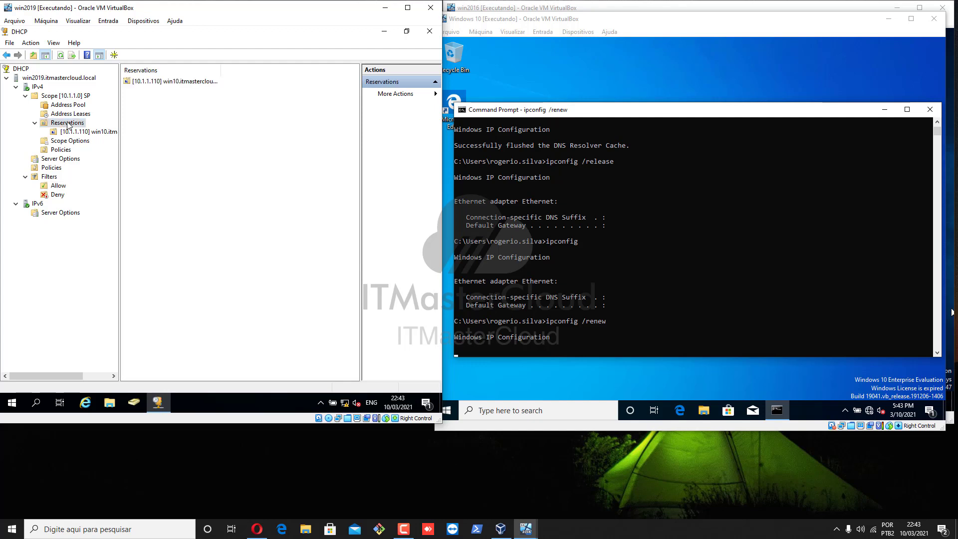
{"action": "left_click", "coordinate": [60, 56]}
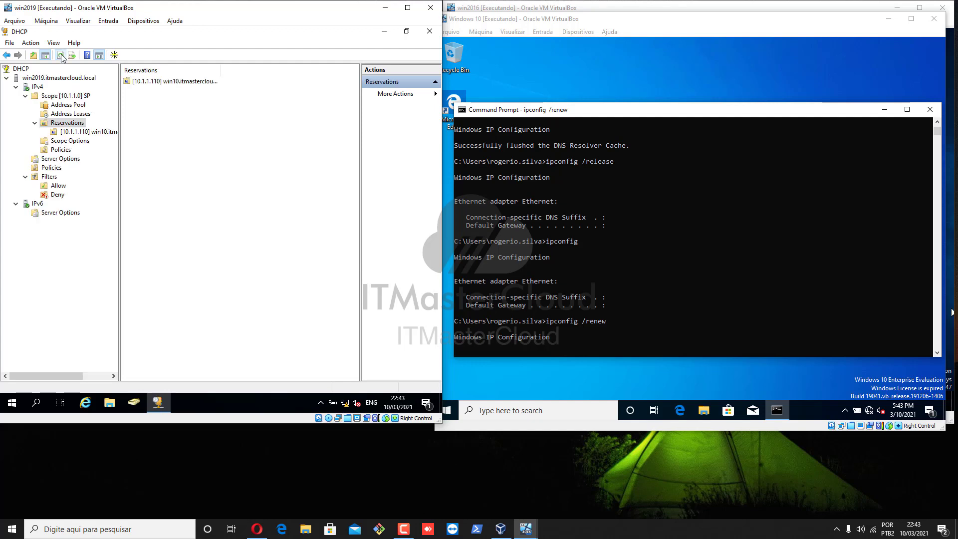
{"action": "left_click", "coordinate": [71, 131]}
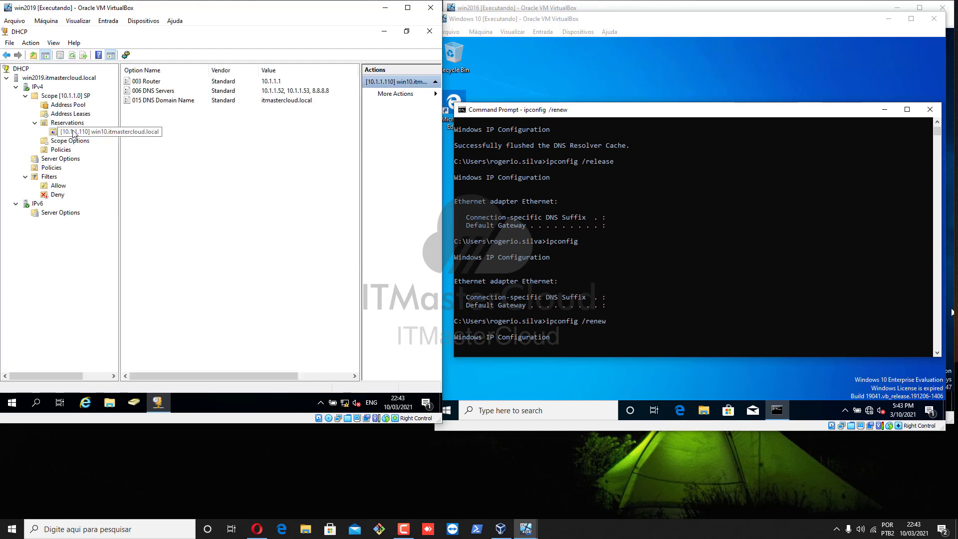
{"action": "left_click", "coordinate": [70, 124]}
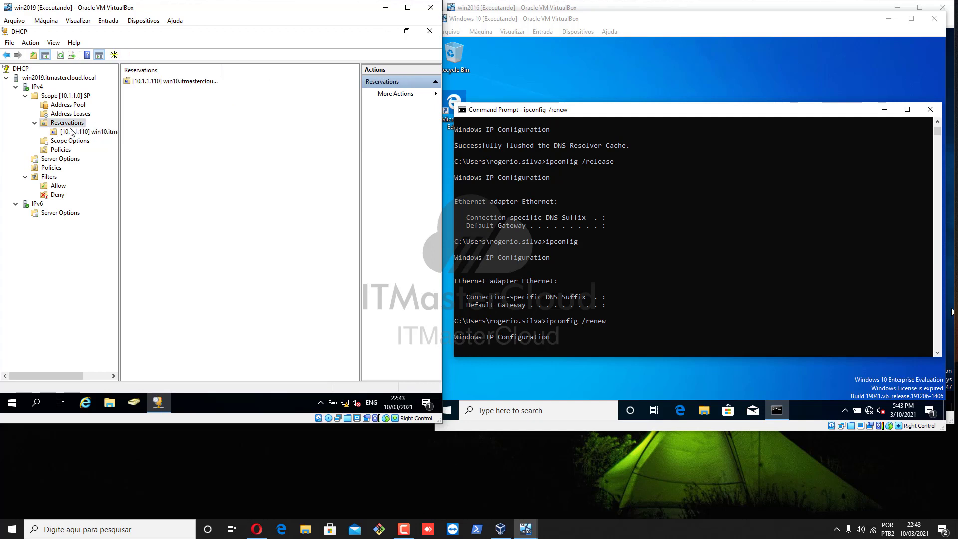
{"action": "left_click", "coordinate": [72, 132]}
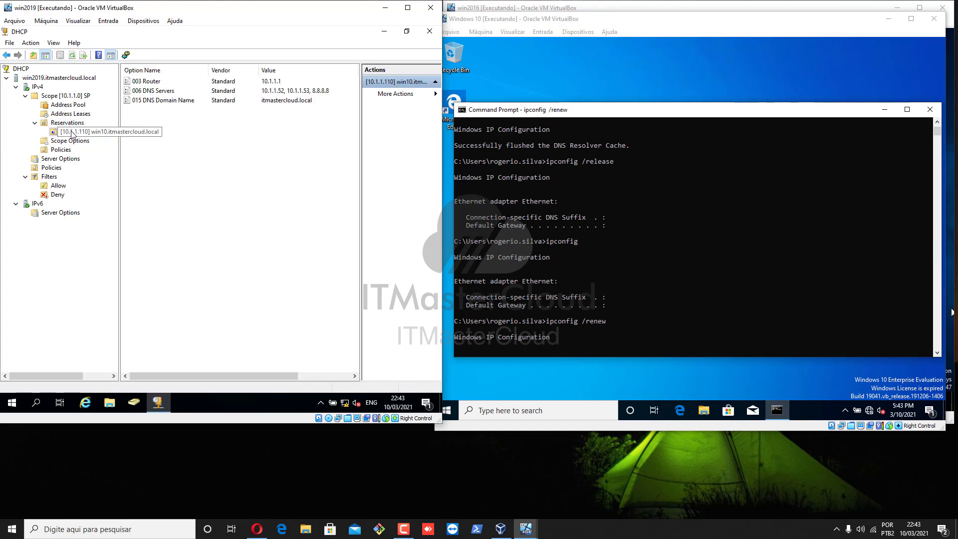
{"action": "left_click", "coordinate": [57, 188]}
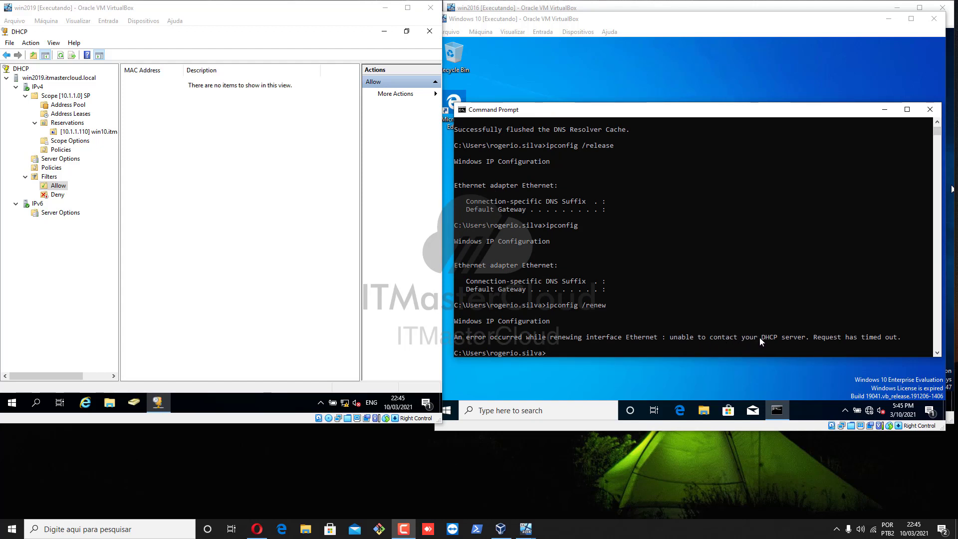
Add the client's MAC 08-00-27-FF-65-BB to the Allow filter, described as win10.itmastercloud.local
{"action": "left_click", "coordinate": [723, 298]}
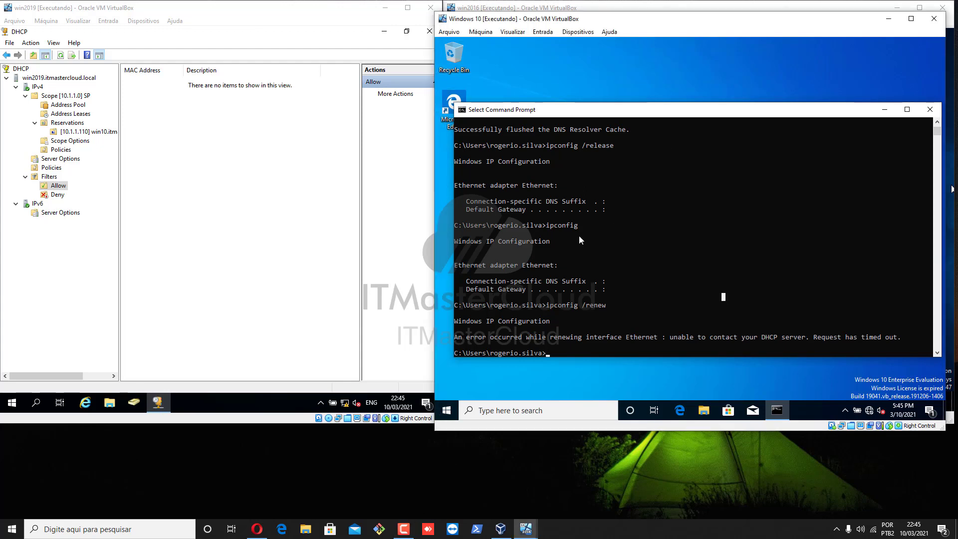
{"action": "right_click", "coordinate": [54, 186]}
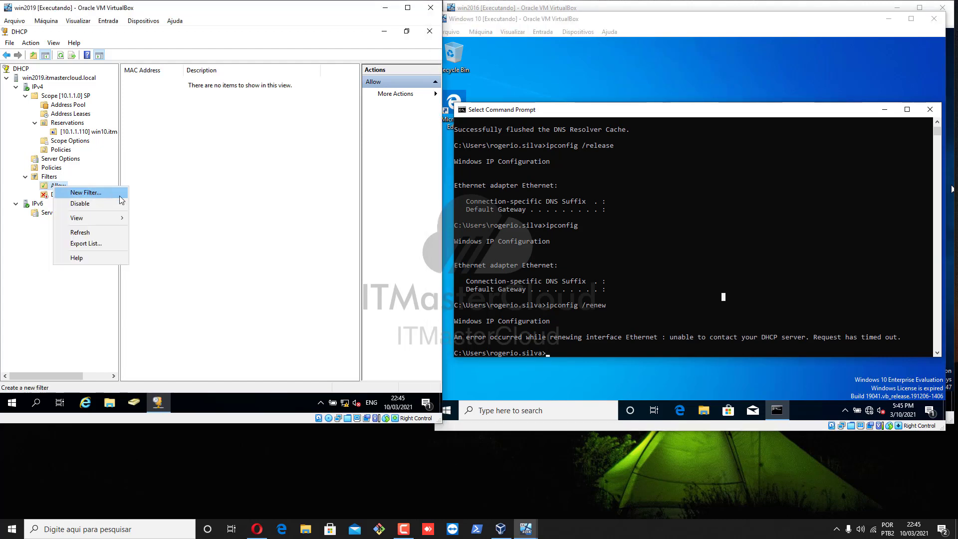
{"action": "left_click", "coordinate": [120, 197]}
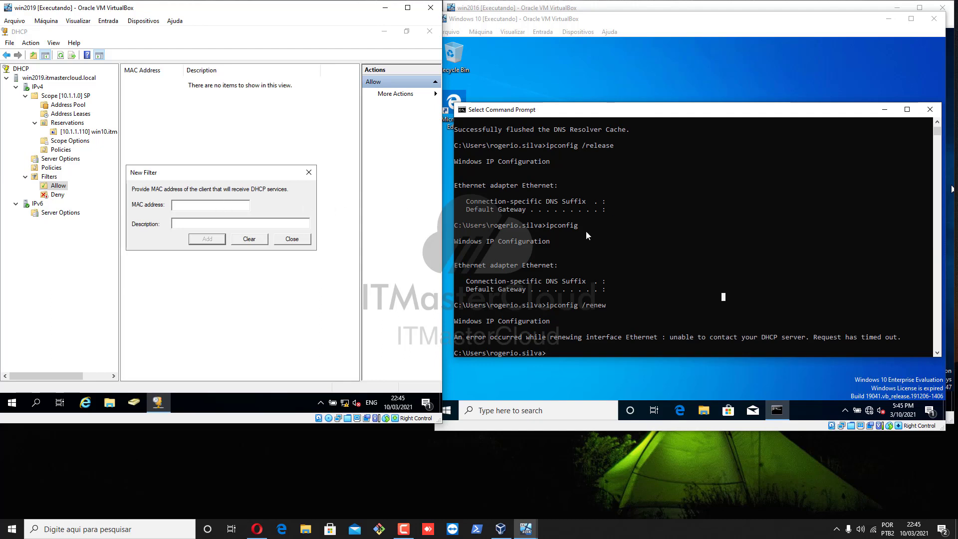
{"action": "type", "text": "080027ff65bb"}
{"action": "left_click", "coordinate": [227, 225]}
{"action": "type", "text": "10.itmastercloud.local"}
{"action": "left_click", "coordinate": [199, 243]}
{"action": "left_click", "coordinate": [297, 241]}
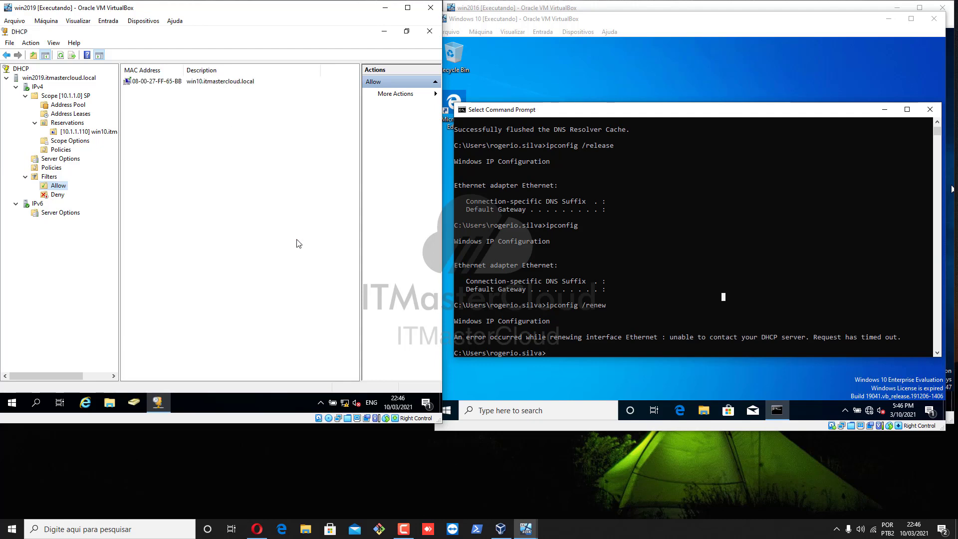
Rerun ipconfig /renew on the client, now receiving 10.1.1.110 with gateway 10.1.1.1
{"action": "left_click", "coordinate": [579, 251]}
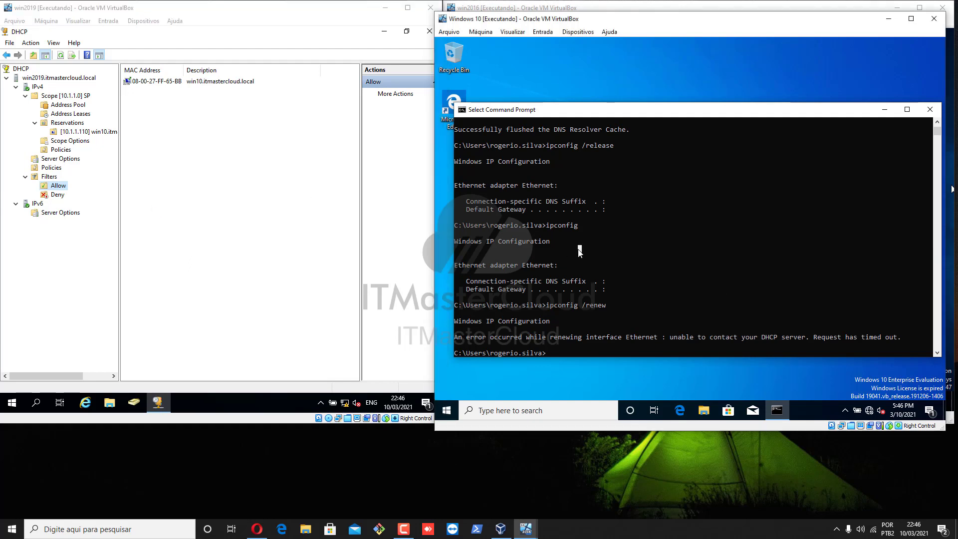
{"action": "key", "text": "Up"}
{"action": "key", "text": "Return"}
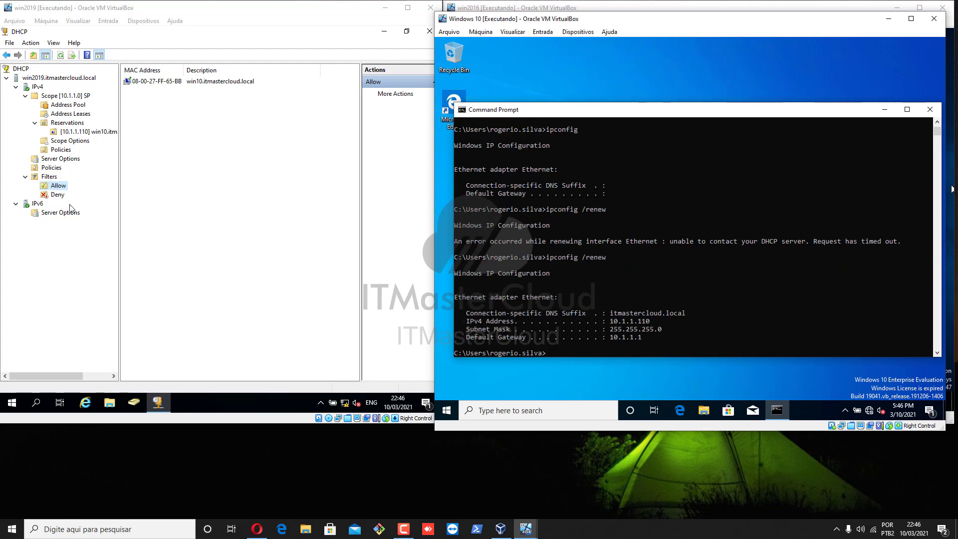
Confirm the Deny filter is empty and the Allow filter holds the MAC, then open IPv4 Policies
{"action": "left_click", "coordinate": [58, 195]}
{"action": "left_click", "coordinate": [50, 177]}
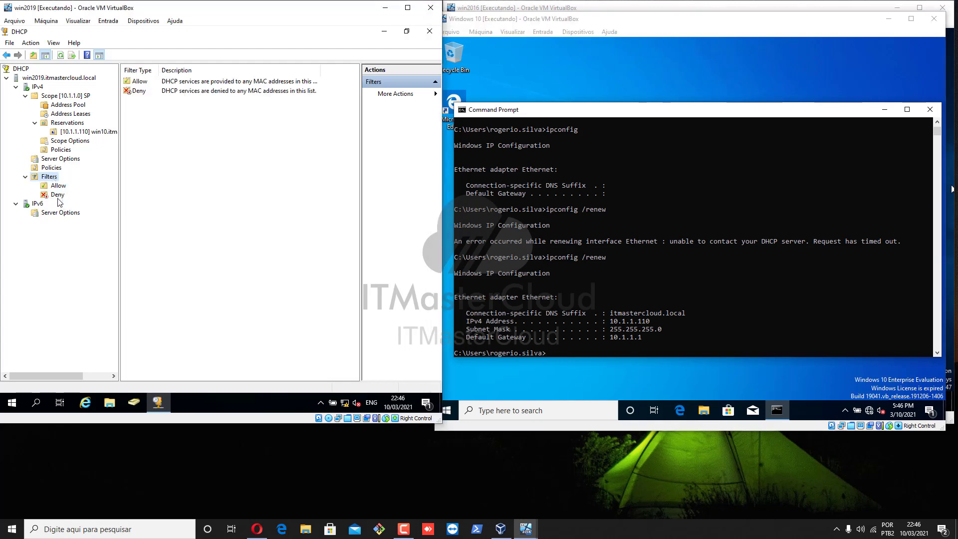
{"action": "left_click", "coordinate": [58, 196]}
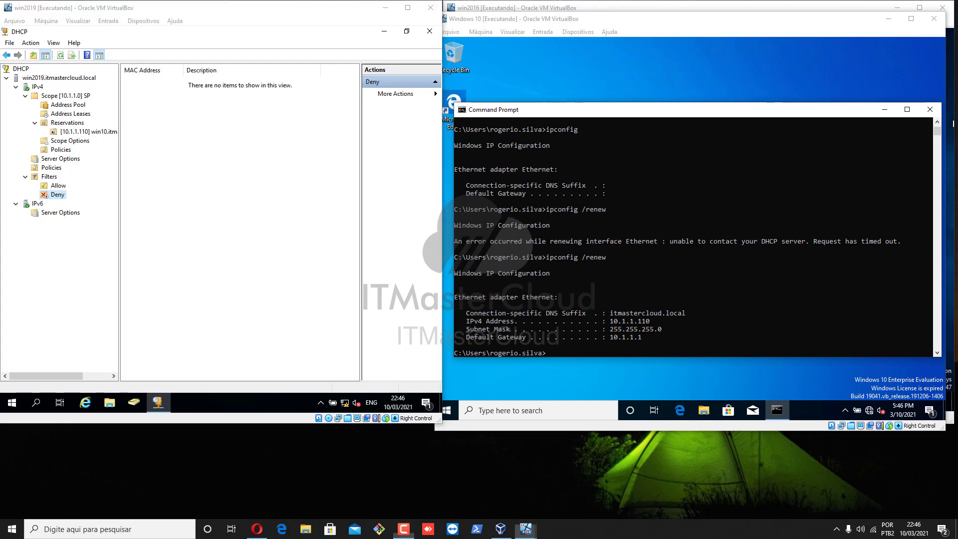
{"action": "left_click", "coordinate": [59, 187]}
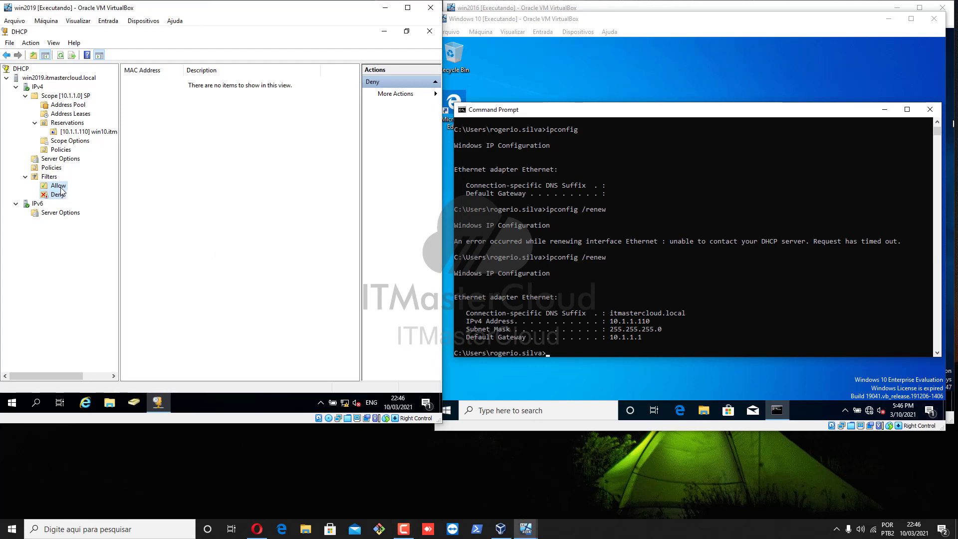
{"action": "left_click", "coordinate": [52, 178]}
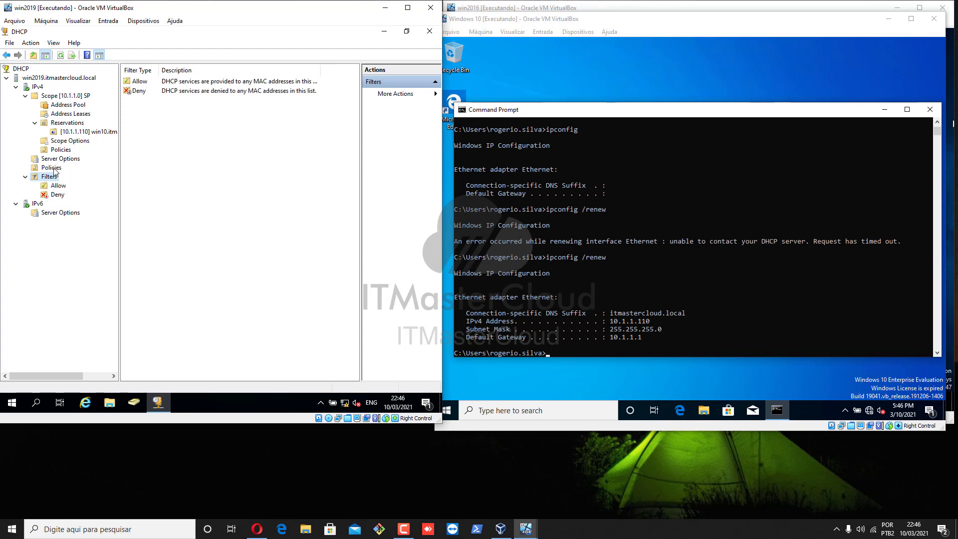
{"action": "left_click", "coordinate": [54, 169]}
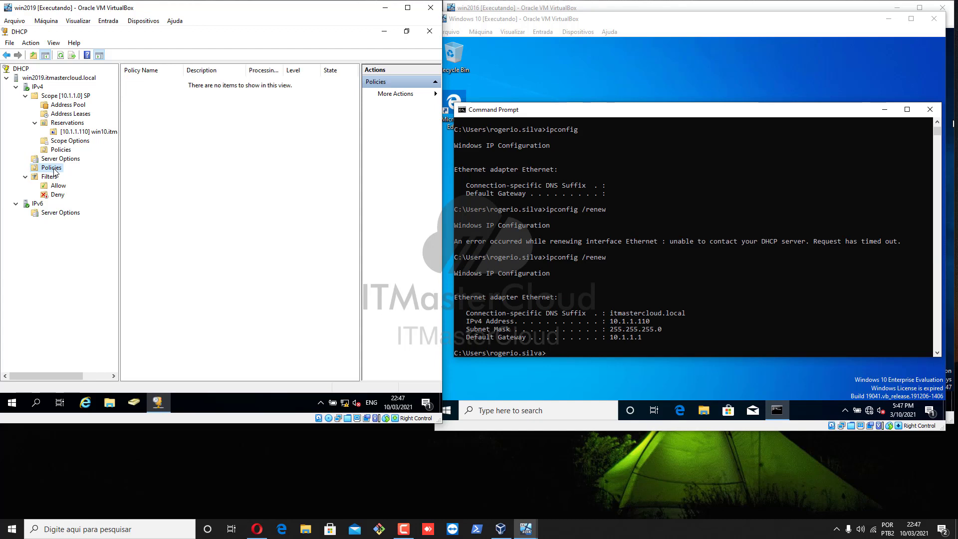
Launch the DHCP Policy Configuration Wizard via New Policy on the IPv4 Policies node
{"action": "right_click", "coordinate": [55, 172]}
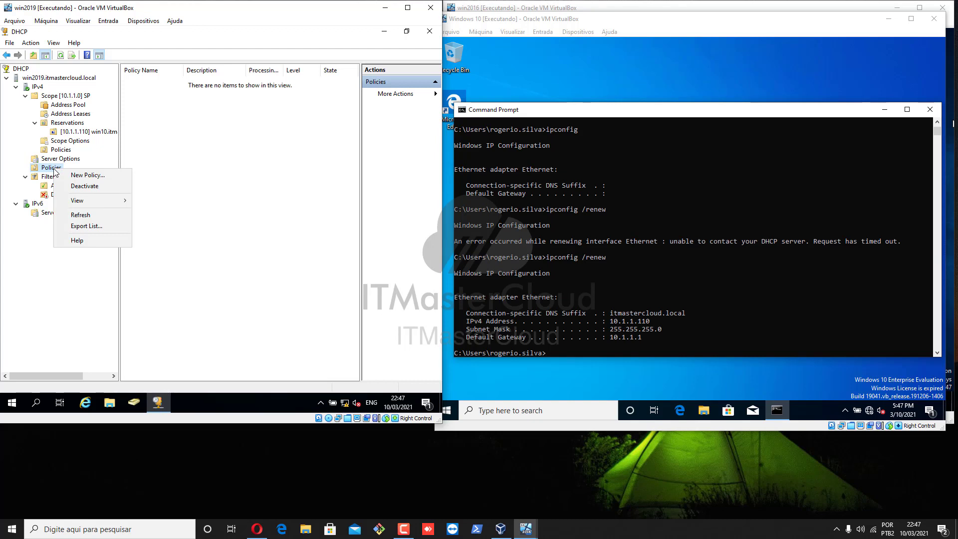
{"action": "left_click", "coordinate": [119, 178]}
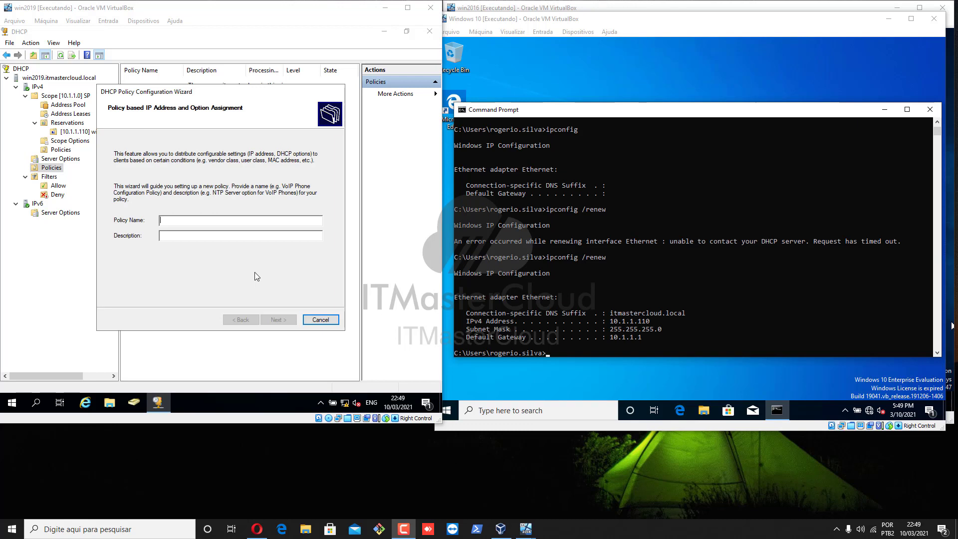
Name the new DHCP policy DNS
{"action": "left_click", "coordinate": [181, 220]}
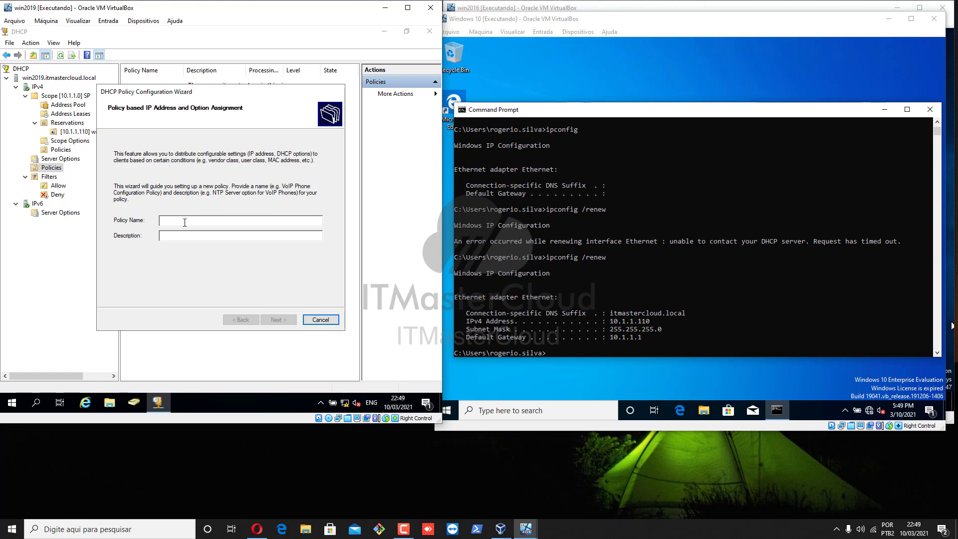
{"action": "type", "text": "Gateway"}
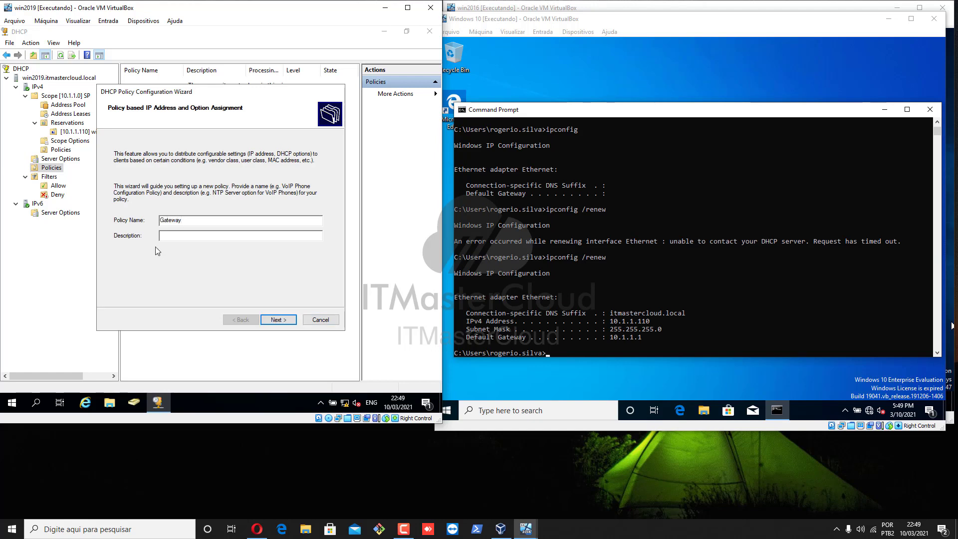
{"action": "left_click_drag", "start_coordinate": [187, 220], "coordinate": [138, 216]}
{"action": "left_click", "coordinate": [192, 219]}
{"action": "type", "text": "DNS"}
{"action": "key", "text": "BackSpace"}
{"action": "key", "text": "BackSpace"}
{"action": "key", "text": "BackSpace"}
{"action": "type", "text": "dns"}
{"action": "key", "text": "BackSpace"}
{"action": "key", "text": "BackSpace"}
{"action": "key", "text": "BackSpace"}
{"action": "type", "text": "DNS"}
{"action": "left_click", "coordinate": [278, 320]}
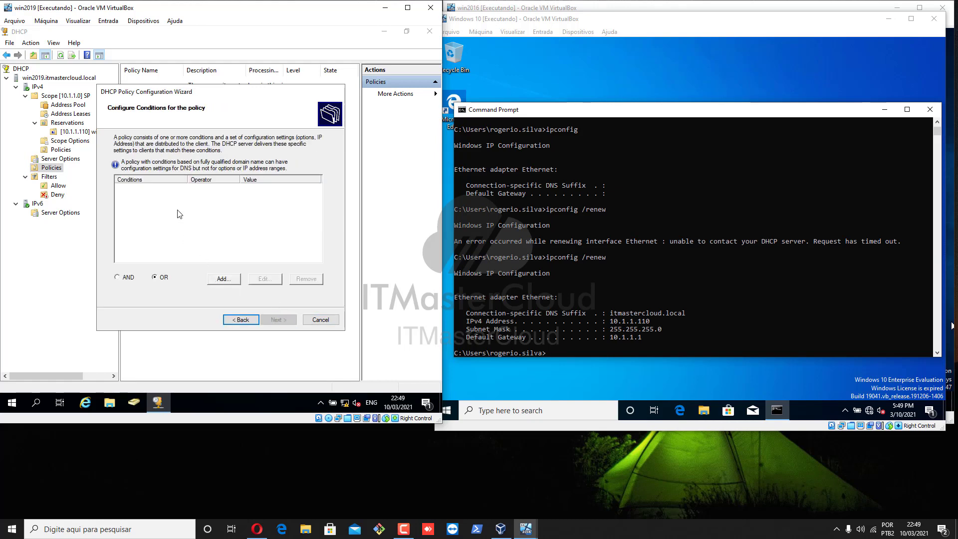
Add a MAC Address condition equal to prefix 080027 with wildcard appended (080027*)
{"action": "left_click", "coordinate": [224, 278]}
{"action": "left_click", "coordinate": [200, 154]}
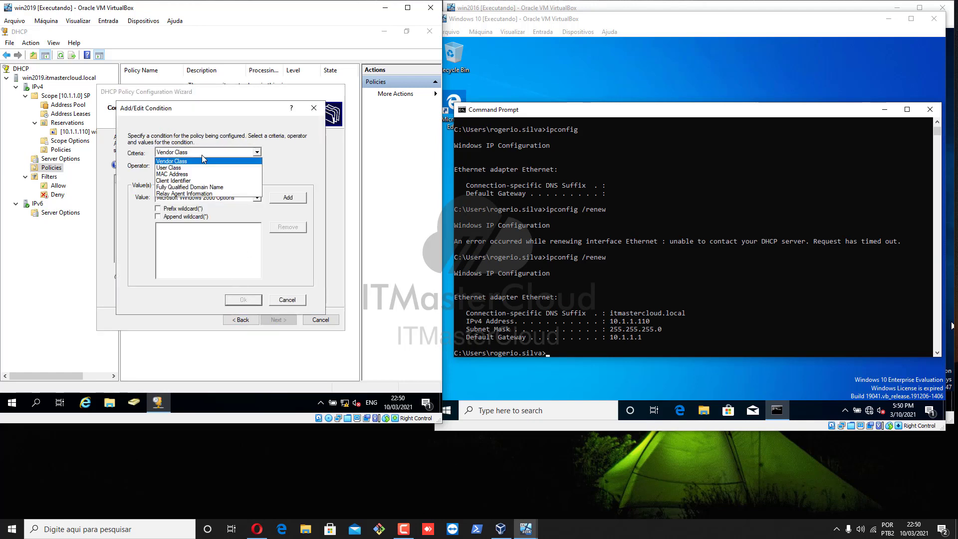
{"action": "left_click", "coordinate": [185, 170]}
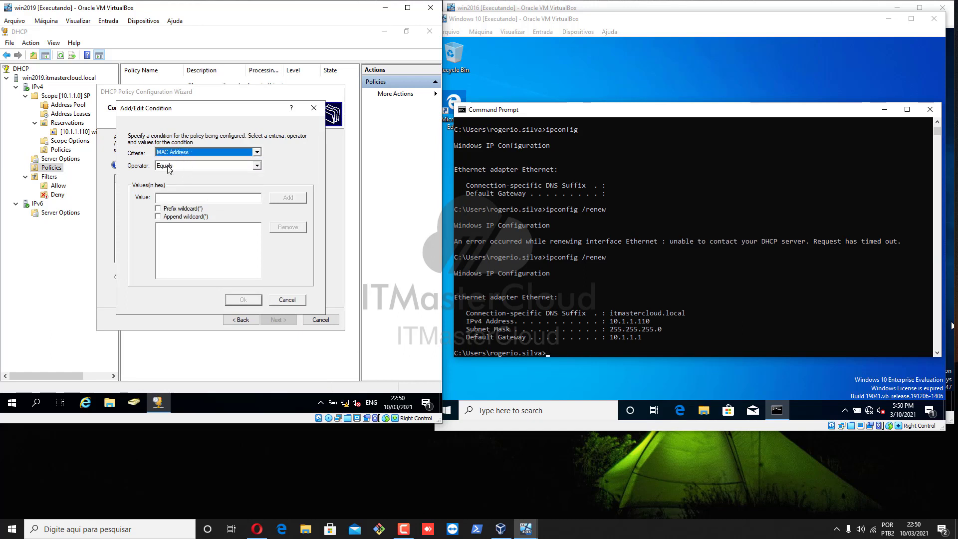
{"action": "left_click", "coordinate": [168, 198]}
{"action": "type", "text": "080027ff65bb"}
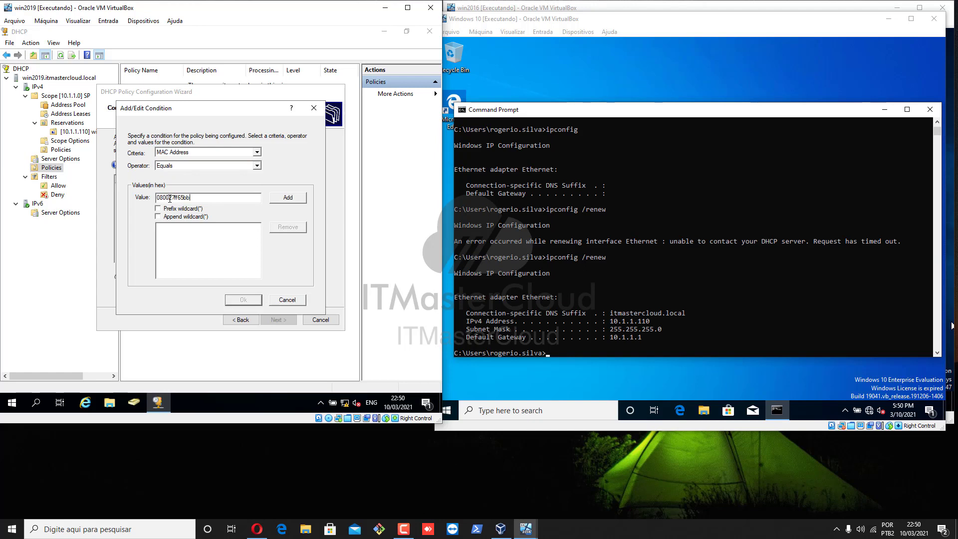
{"action": "left_click_drag", "start_coordinate": [173, 199], "coordinate": [258, 201]}
{"action": "key", "text": "BackSpace"}
{"action": "left_click", "coordinate": [168, 218]}
{"action": "left_click", "coordinate": [287, 199]}
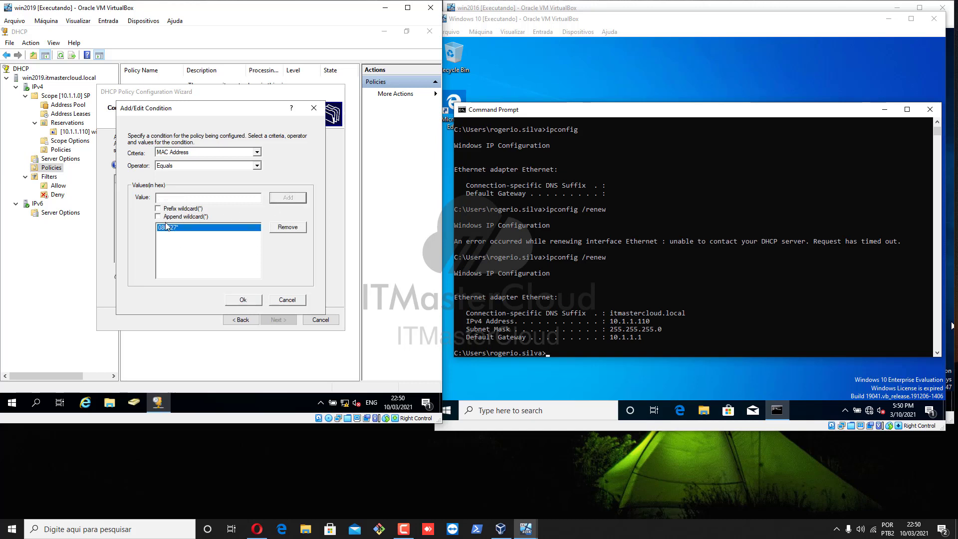
{"action": "left_click", "coordinate": [243, 301]}
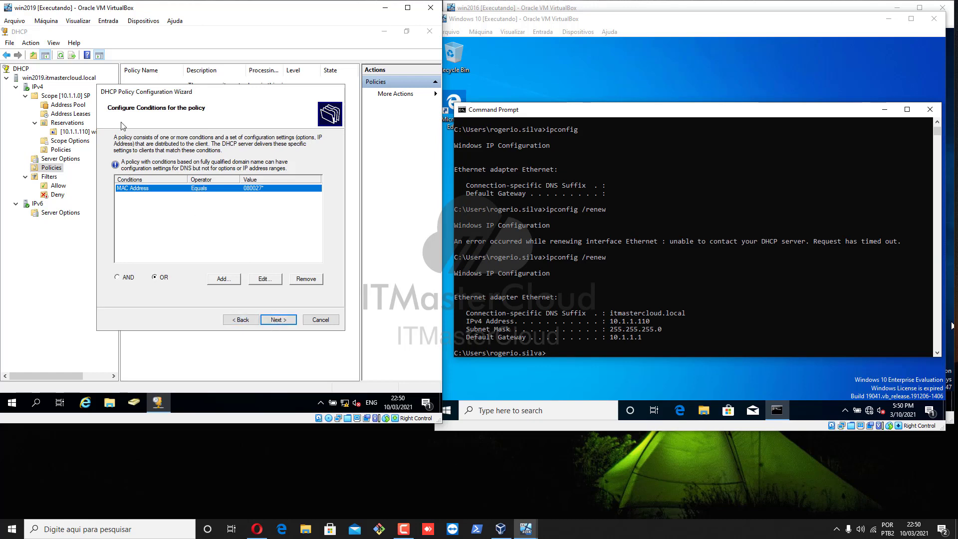
Set the policy's 003 Router option to 10.1.1.2
{"action": "left_click", "coordinate": [278, 320]}
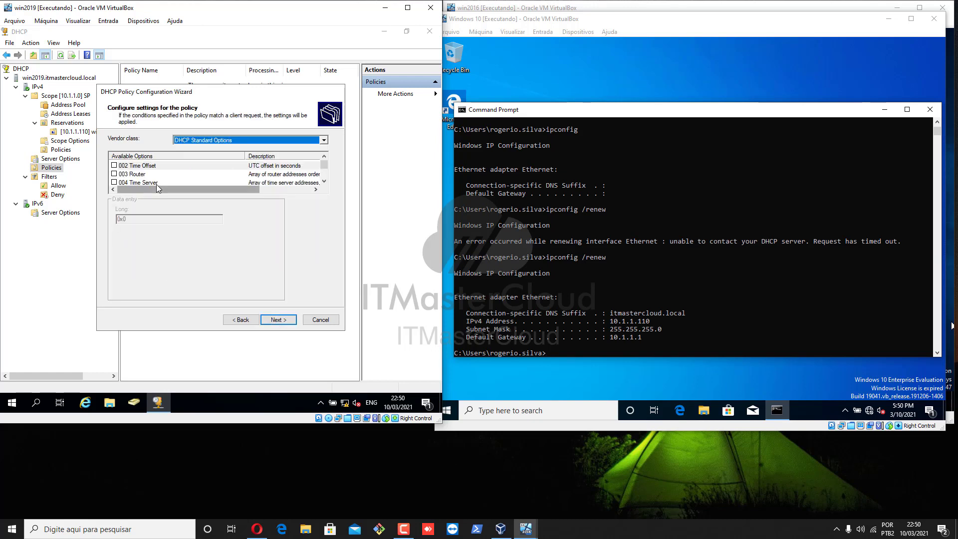
{"action": "left_click", "coordinate": [133, 174]}
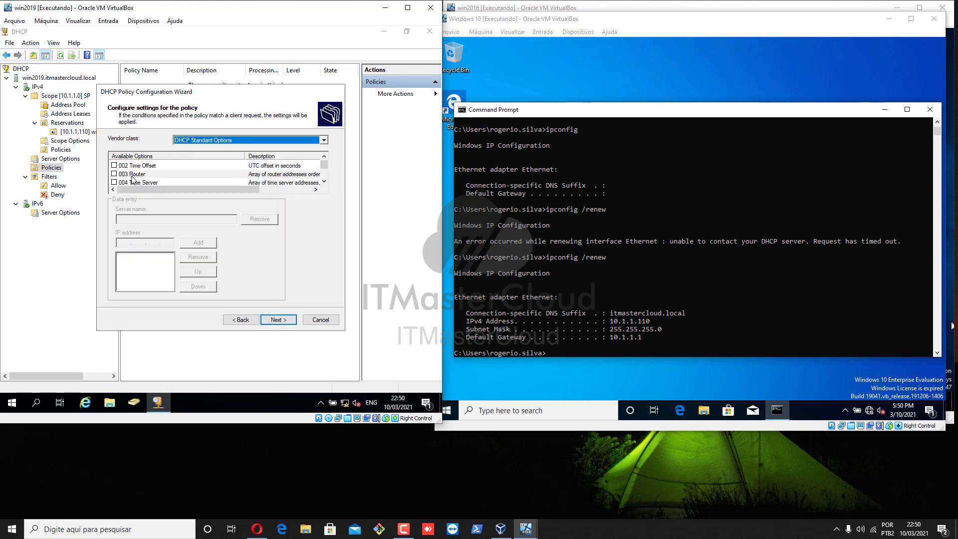
{"action": "left_click", "coordinate": [114, 175]}
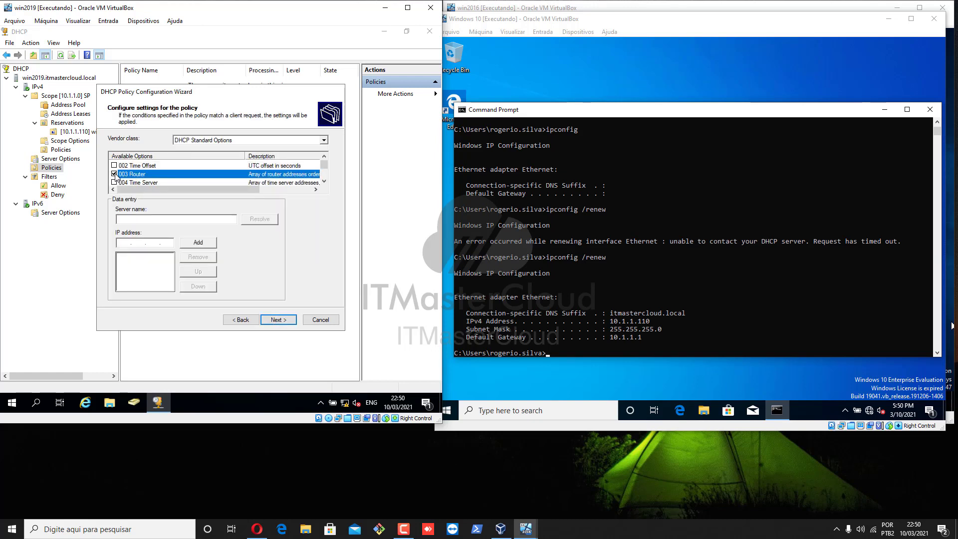
{"action": "left_click", "coordinate": [122, 243]}
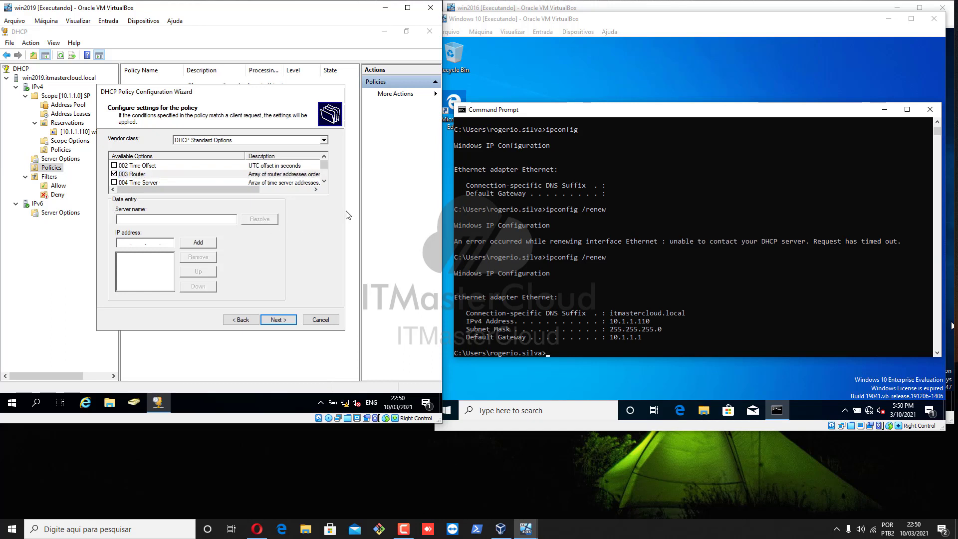
{"action": "type", "text": "10.1.1.2"}
{"action": "left_click", "coordinate": [203, 244]}
Set the 006 DNS Servers option to 8.8.8.8, accepting the validation warning
{"action": "double_click", "coordinate": [325, 183]}
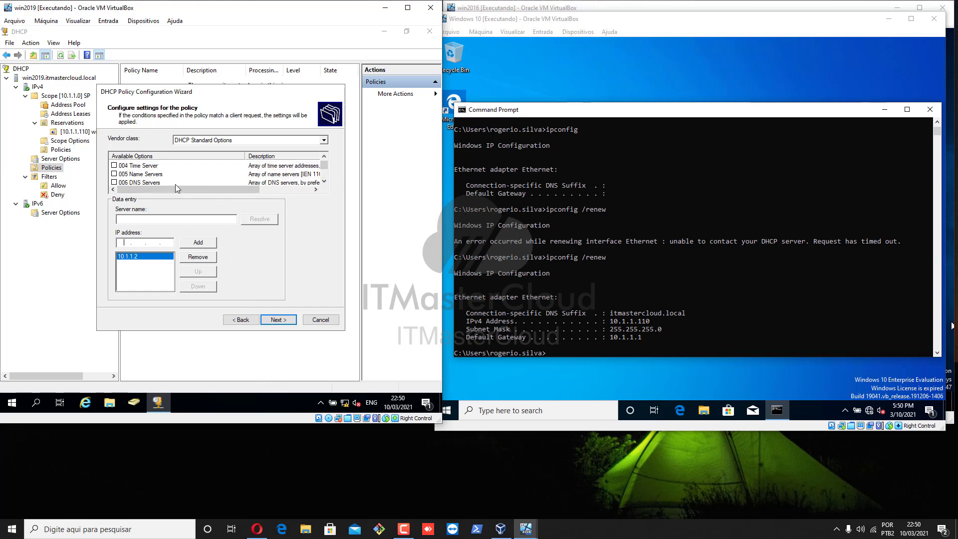
{"action": "left_click", "coordinate": [120, 183]}
{"action": "left_click", "coordinate": [115, 183]}
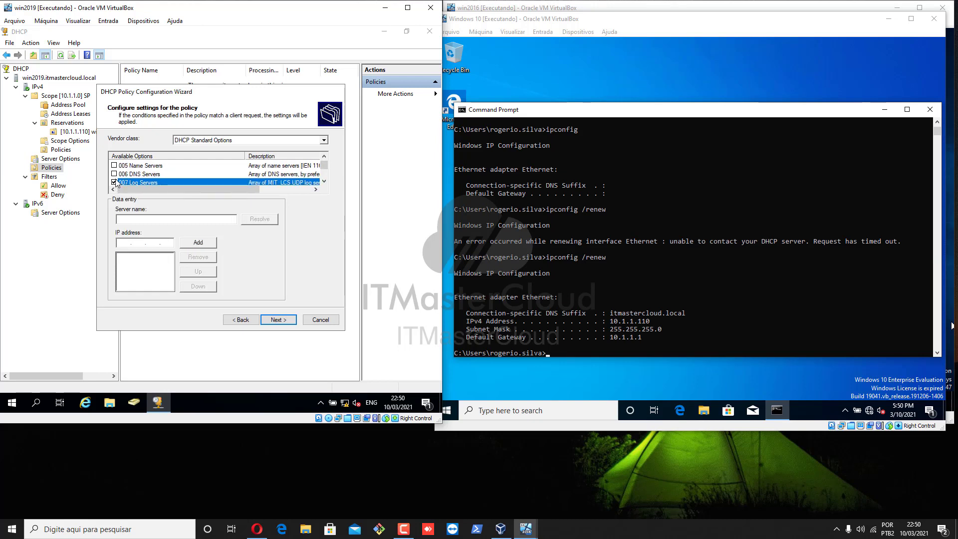
{"action": "left_click", "coordinate": [114, 182]}
{"action": "left_click", "coordinate": [113, 175]}
{"action": "left_click", "coordinate": [128, 220]}
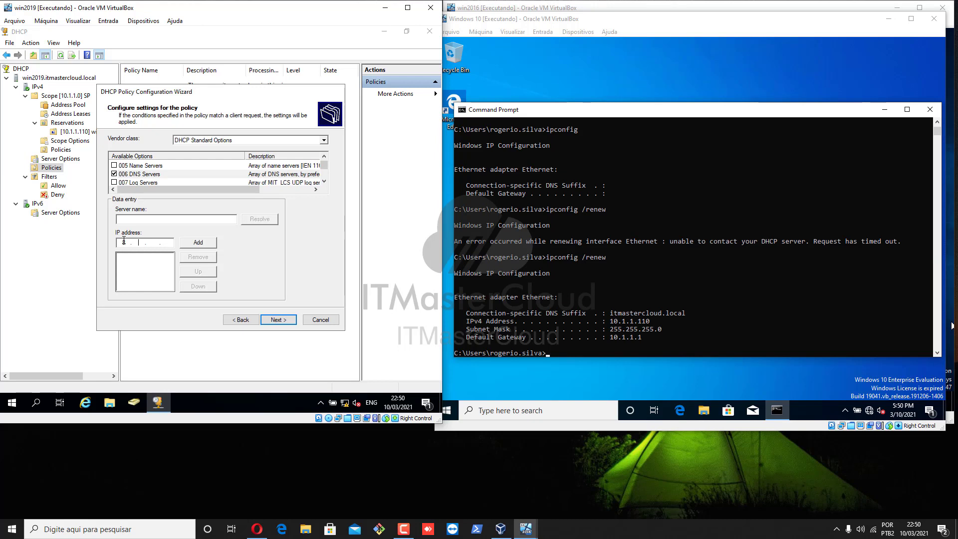
{"action": "left_click", "coordinate": [198, 242]}
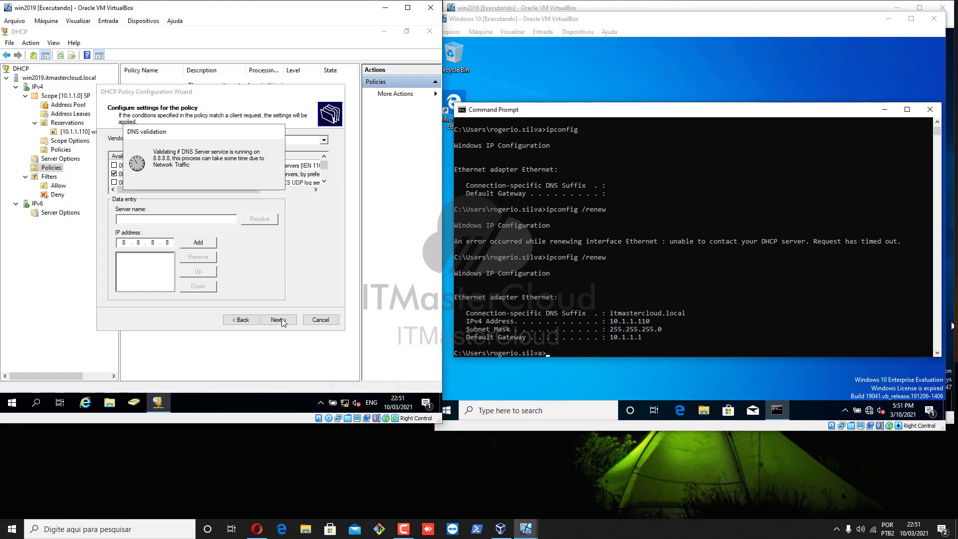
{"action": "left_click", "coordinate": [259, 250]}
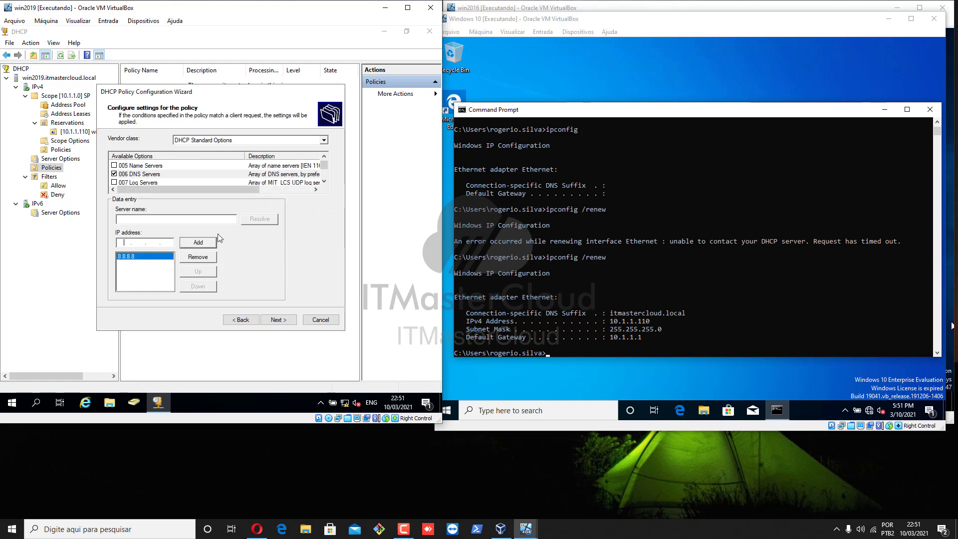
Review the summary's 080027* condition, router and DNS settings, then finish creating the policy
{"action": "left_click", "coordinate": [280, 320]}
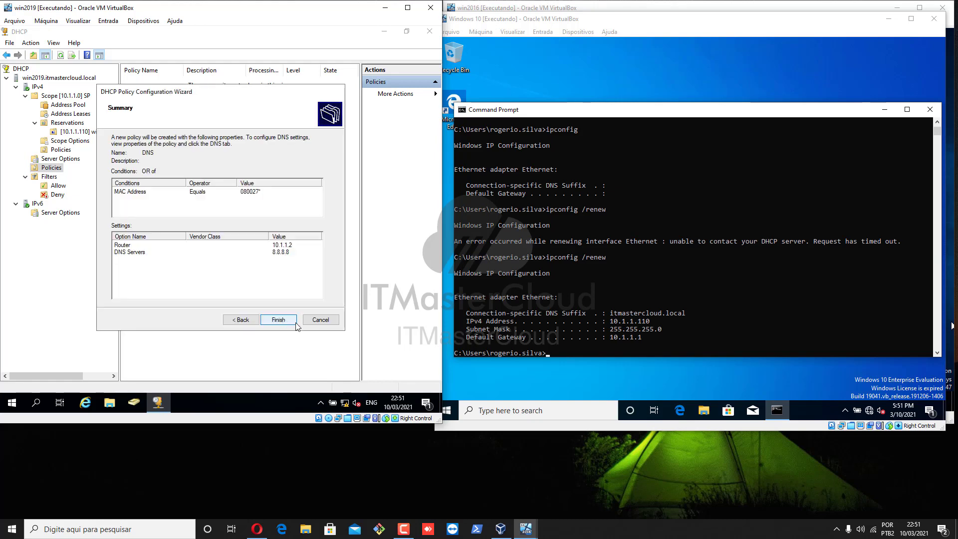
{"action": "left_click", "coordinate": [134, 252]}
{"action": "left_click", "coordinate": [135, 245]}
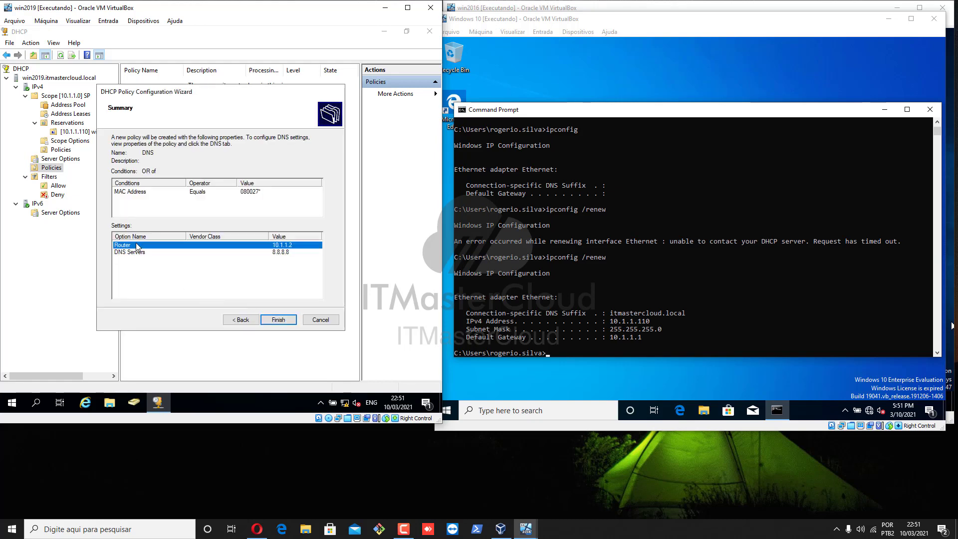
{"action": "left_click", "coordinate": [132, 254]}
{"action": "left_click", "coordinate": [135, 247]}
{"action": "left_click", "coordinate": [133, 252]}
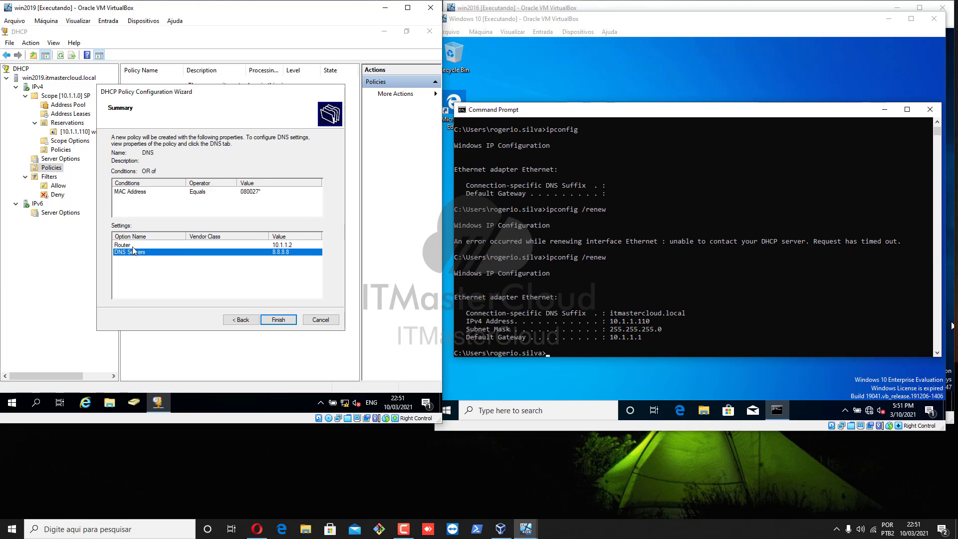
{"action": "left_click", "coordinate": [135, 246]}
{"action": "left_click", "coordinate": [132, 253]}
{"action": "left_click", "coordinate": [132, 196]}
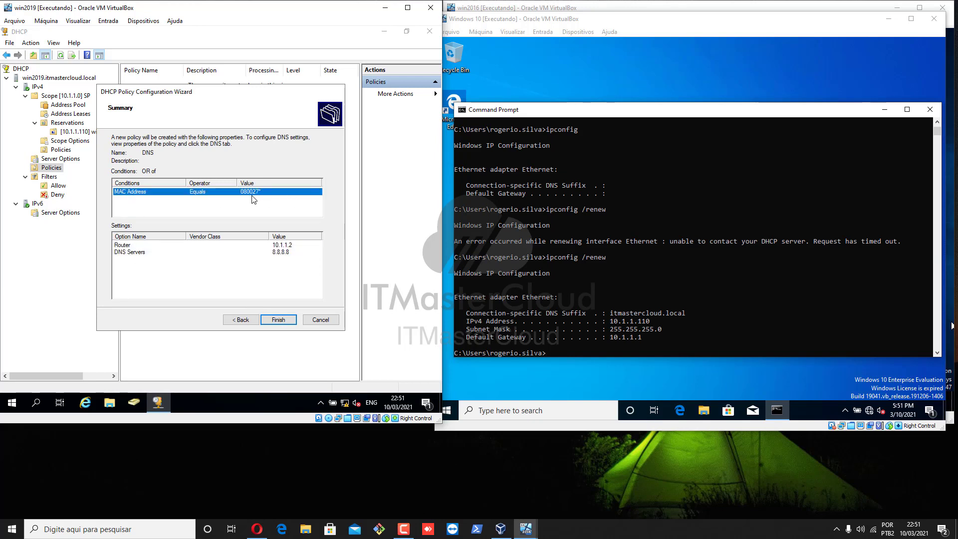
{"action": "left_click", "coordinate": [279, 320]}
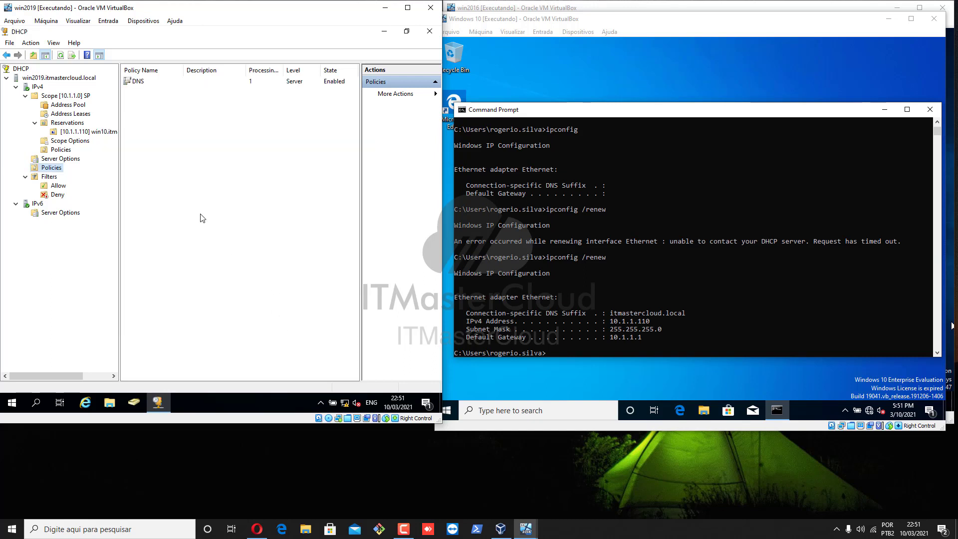
Release and renew the client's lease with ipconfig /release and ipconfig /renew
{"action": "left_click", "coordinate": [138, 86]}
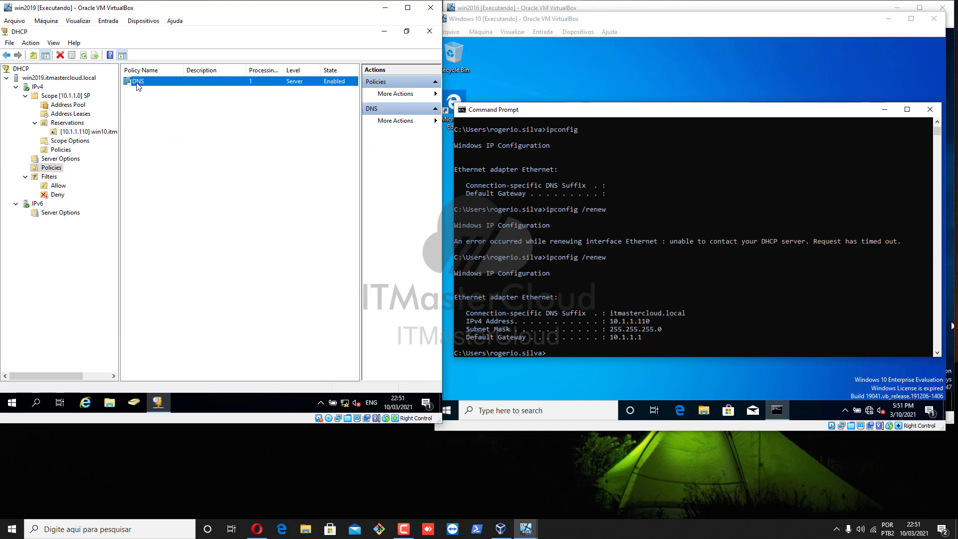
{"action": "left_click", "coordinate": [591, 276]}
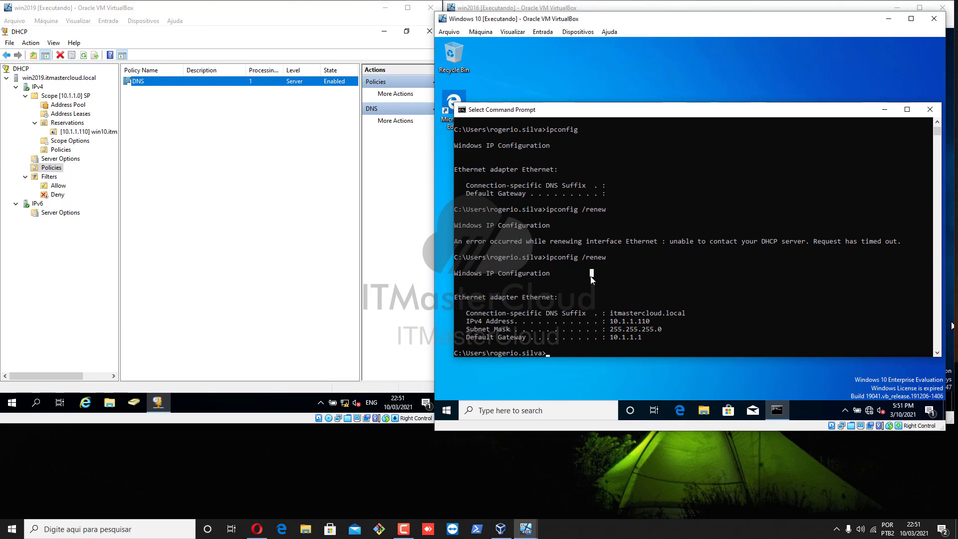
{"action": "key", "text": "Escape"}
{"action": "type", "text": "ipconfig /rele"}
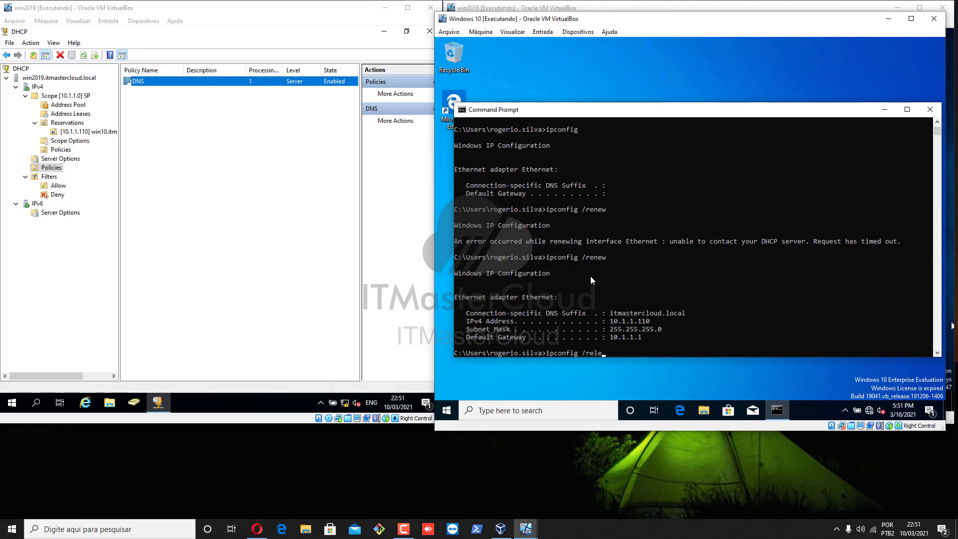
{"action": "type", "text": "ase"}
{"action": "key", "text": "Return"}
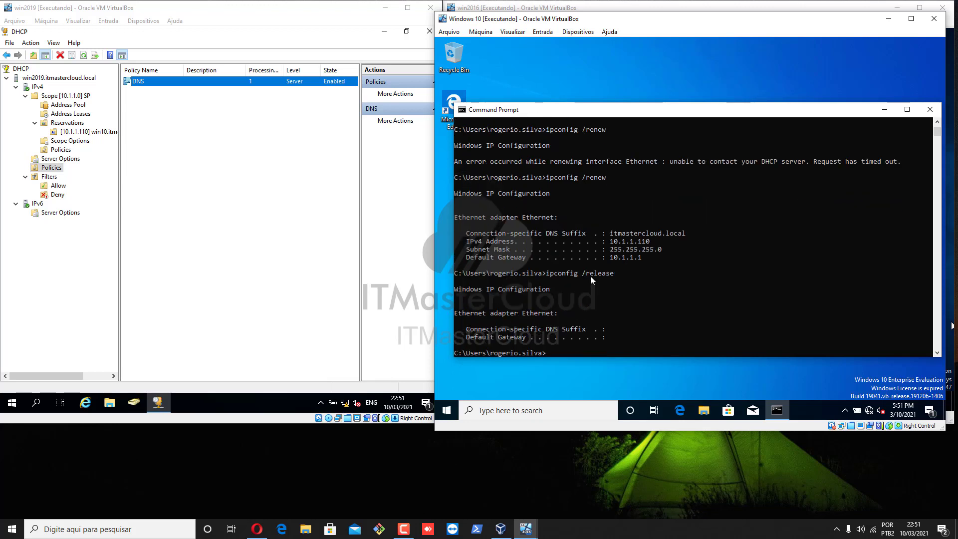
{"action": "type", "text": "ipconfig /renew"}
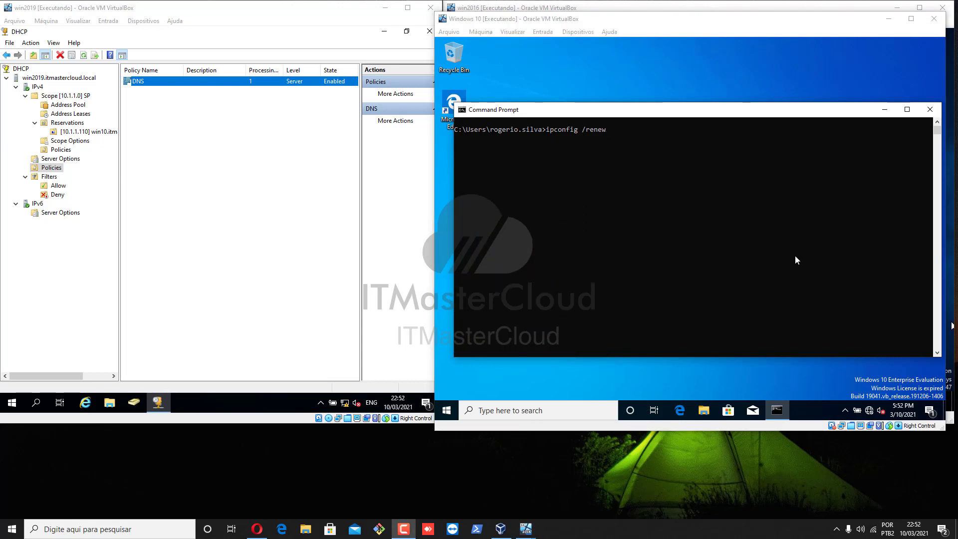
{"action": "left_click", "coordinate": [795, 257]}
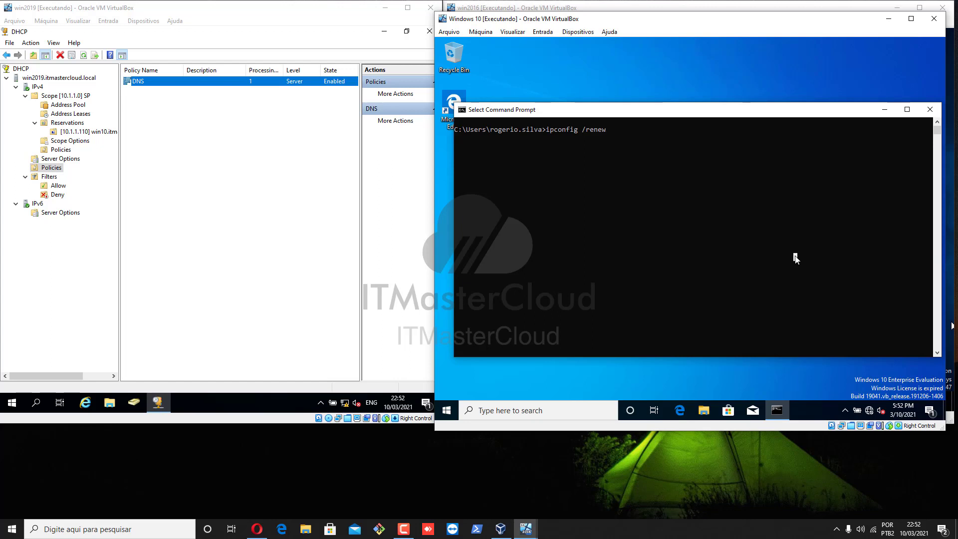
{"action": "key", "text": "Return"}
{"action": "key", "text": "Return"}
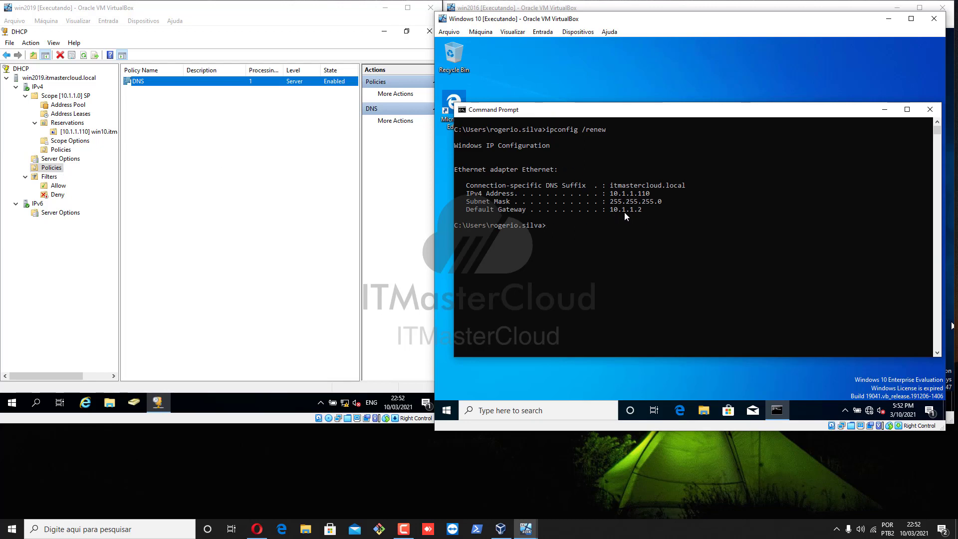
Run ipconfig /all and highlight the DNS server 8.8.8.8 in the output
{"action": "left_click", "coordinate": [667, 225]}
{"action": "type", "text": "ipconfig /all"}
{"action": "key", "text": "Return"}
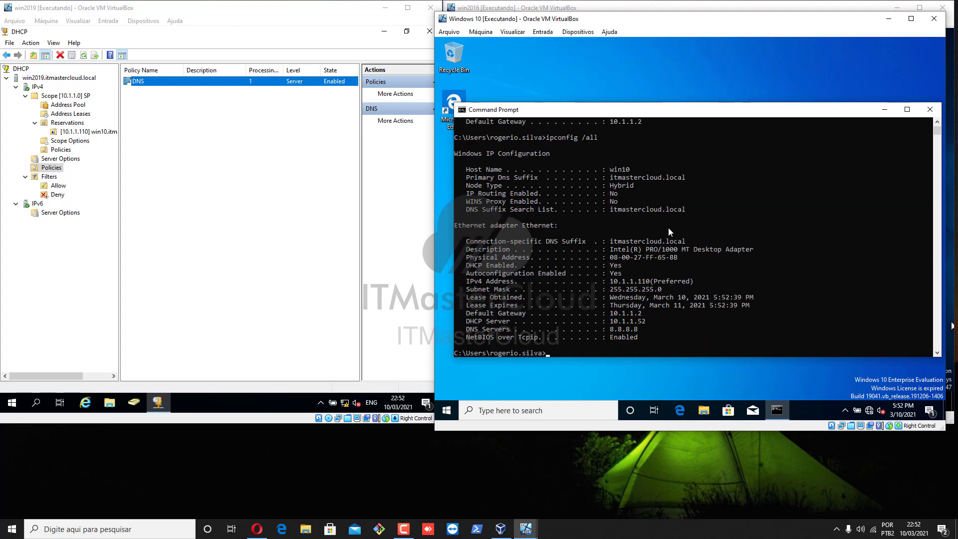
{"action": "left_click_drag", "start_coordinate": [487, 325], "coordinate": [737, 334]}
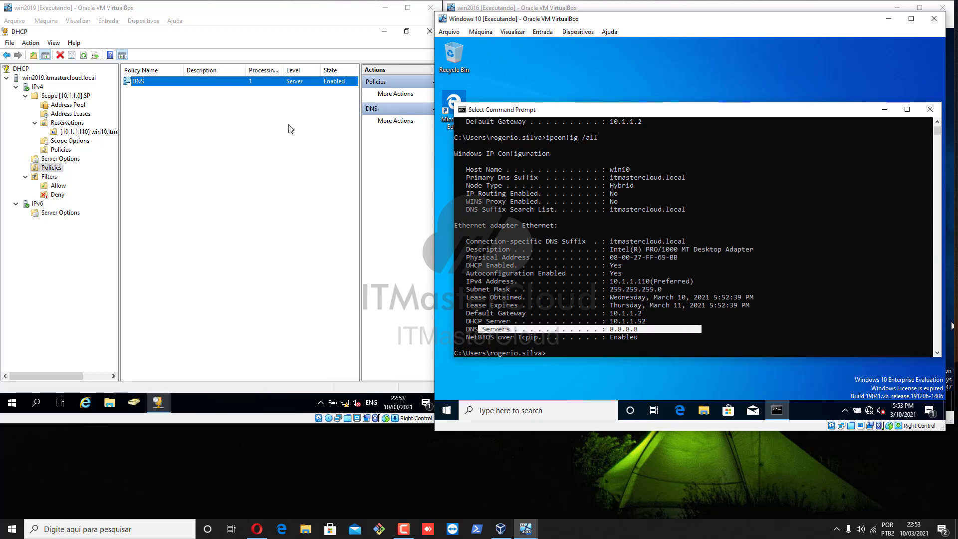
{"action": "right_click", "coordinate": [143, 82]}
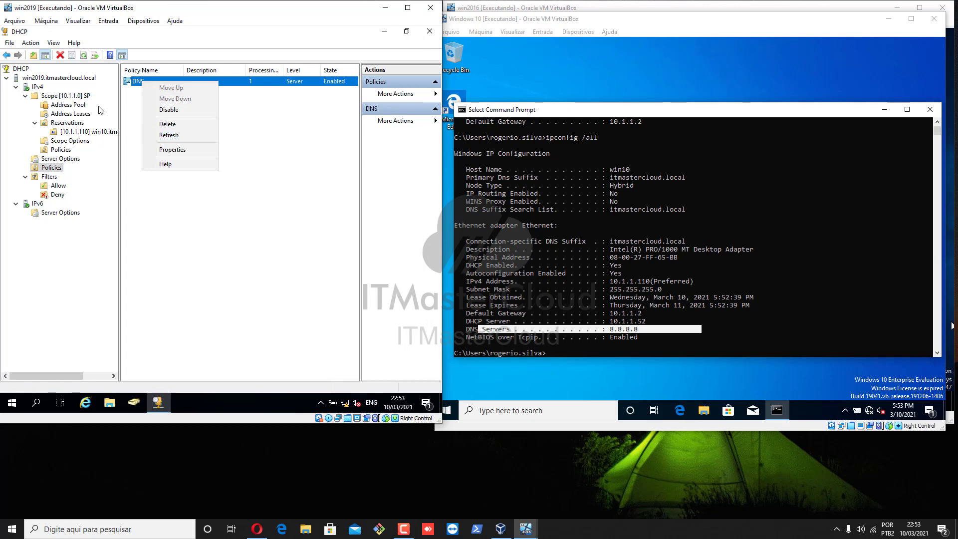
Disable the DNS policy, renew the client's lease, and highlight gateway 10.1.1.1
{"action": "left_click", "coordinate": [175, 111]}
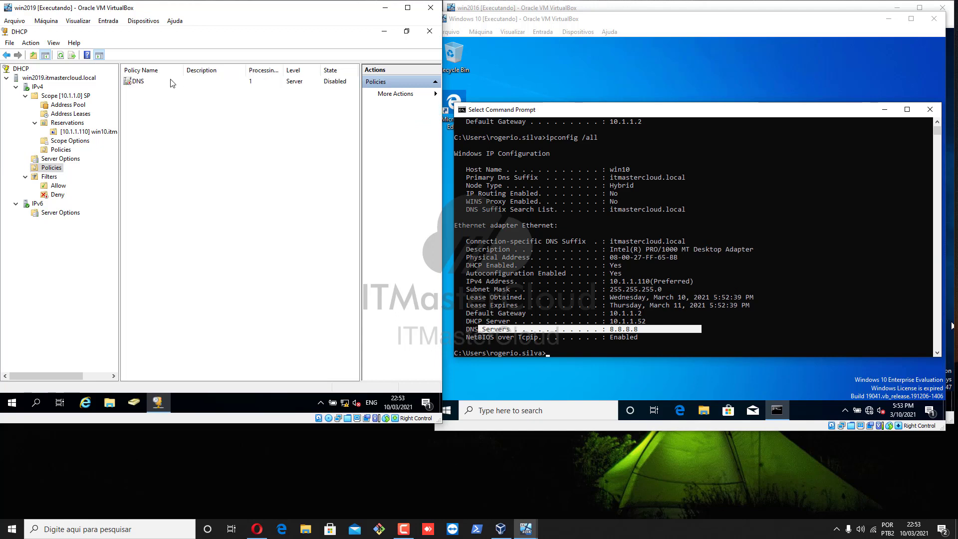
{"action": "left_click", "coordinate": [505, 269]}
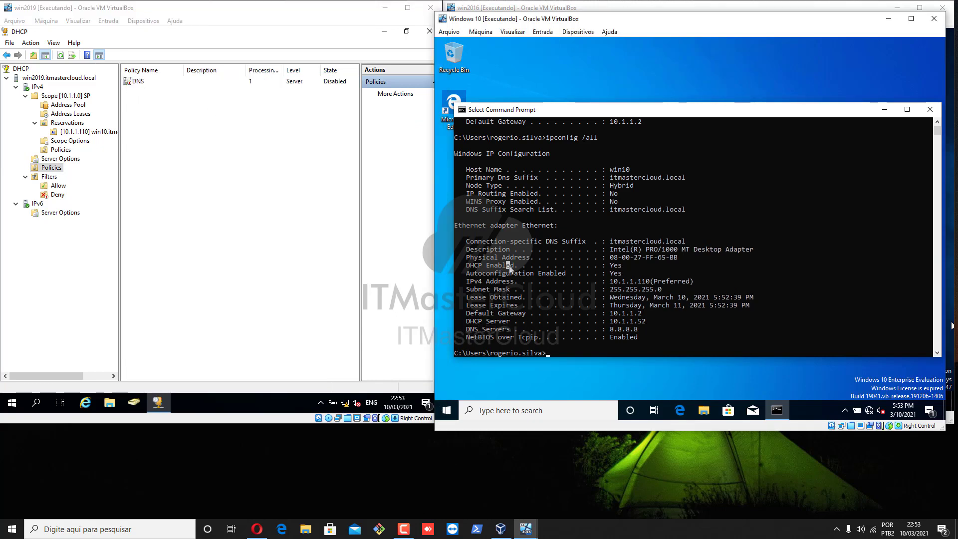
{"action": "key", "text": "Up"}
{"action": "key", "text": "Up"}
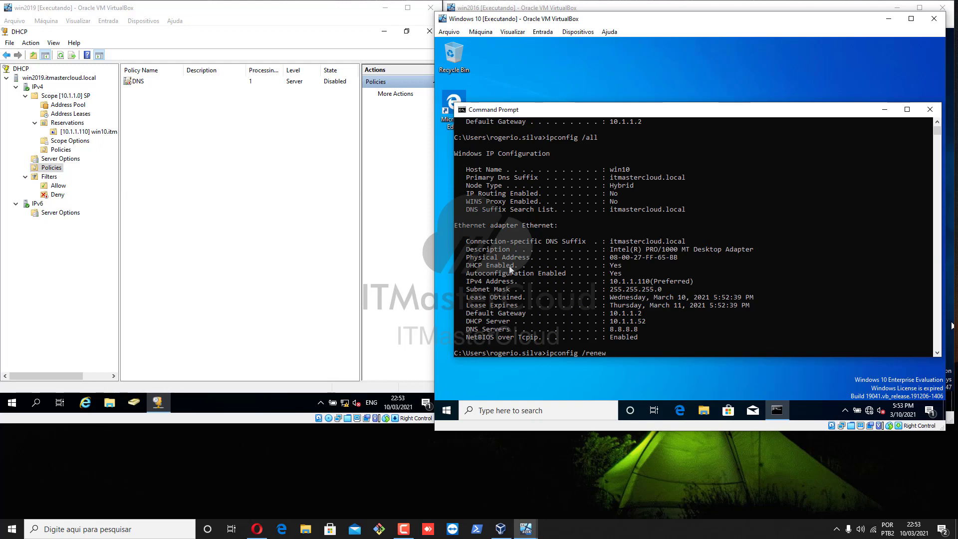
{"action": "key", "text": "Return"}
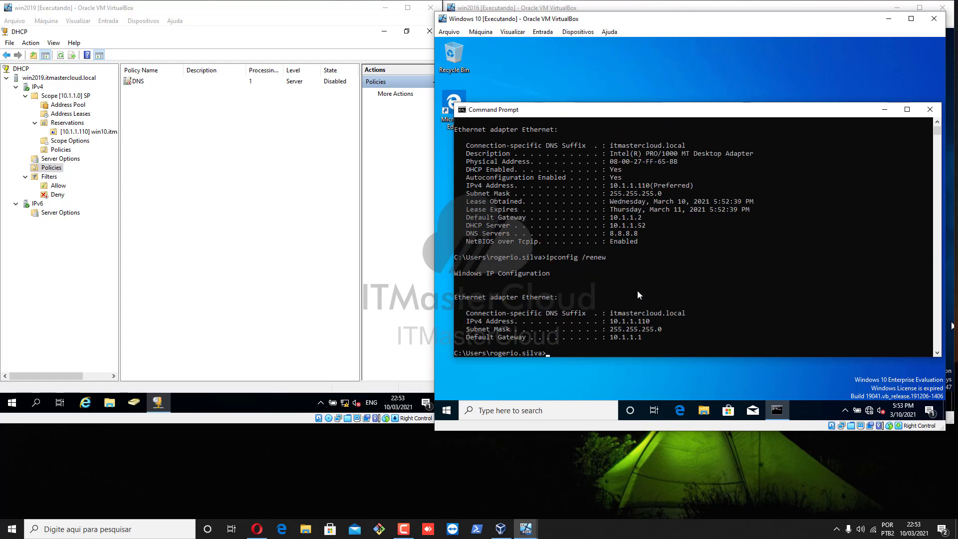
{"action": "left_click_drag", "start_coordinate": [610, 338], "coordinate": [644, 340]}
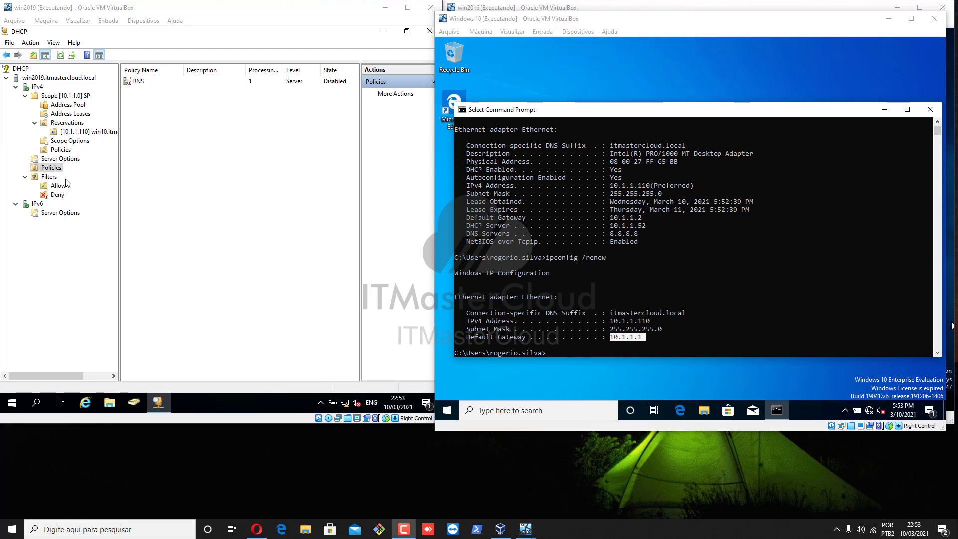
{"action": "left_click", "coordinate": [54, 162]}
Review Scope [10.1.1.0] SP's General, DNS and Advanced properties, closing with no changes
{"action": "left_click", "coordinate": [49, 177]}
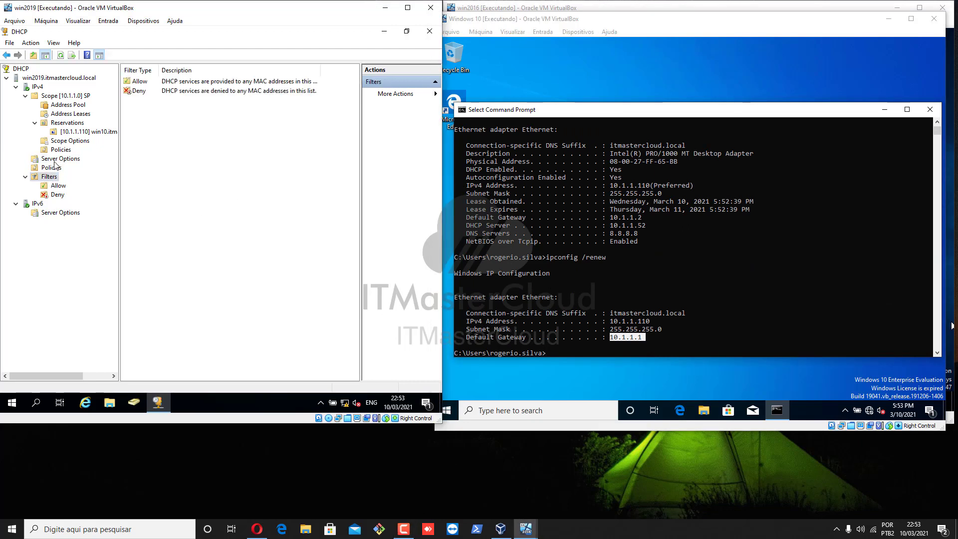
{"action": "left_click", "coordinate": [52, 159]}
{"action": "left_click", "coordinate": [64, 96]}
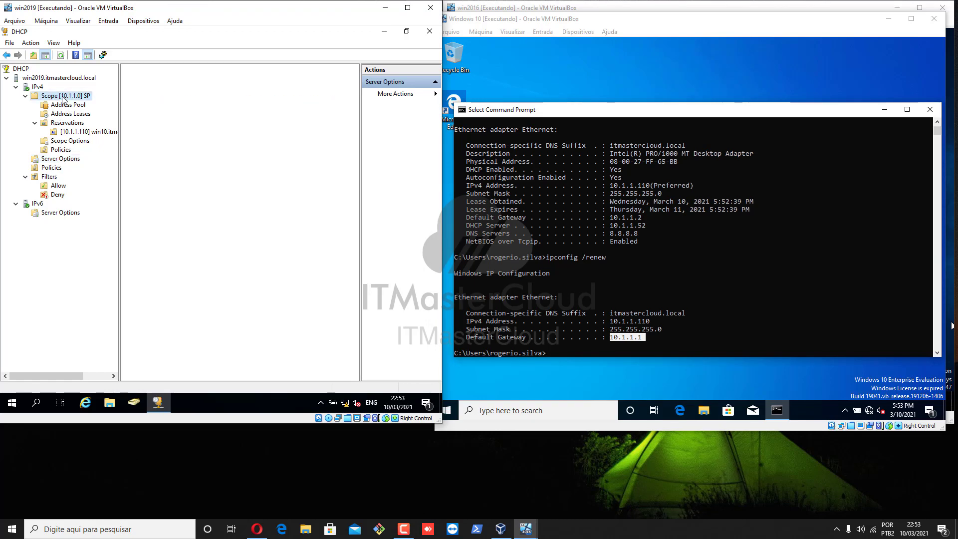
{"action": "right_click", "coordinate": [63, 96]}
{"action": "left_click", "coordinate": [104, 227]}
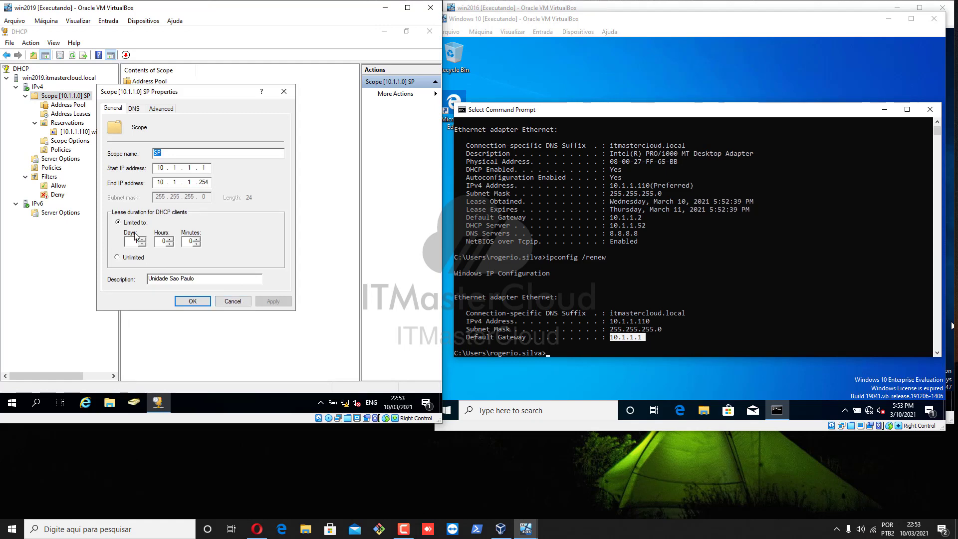
{"action": "left_click", "coordinate": [134, 109]}
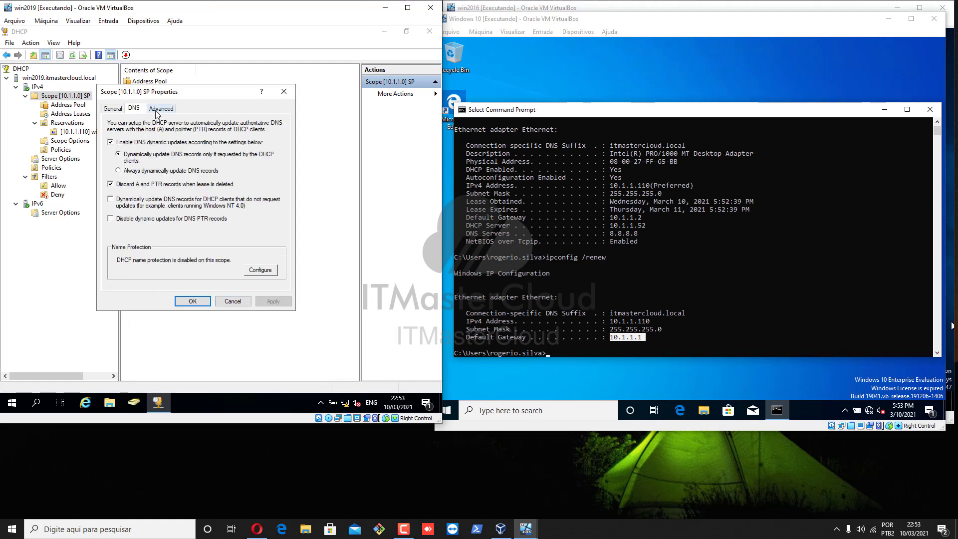
{"action": "left_click", "coordinate": [157, 113]}
{"action": "left_click", "coordinate": [113, 109]}
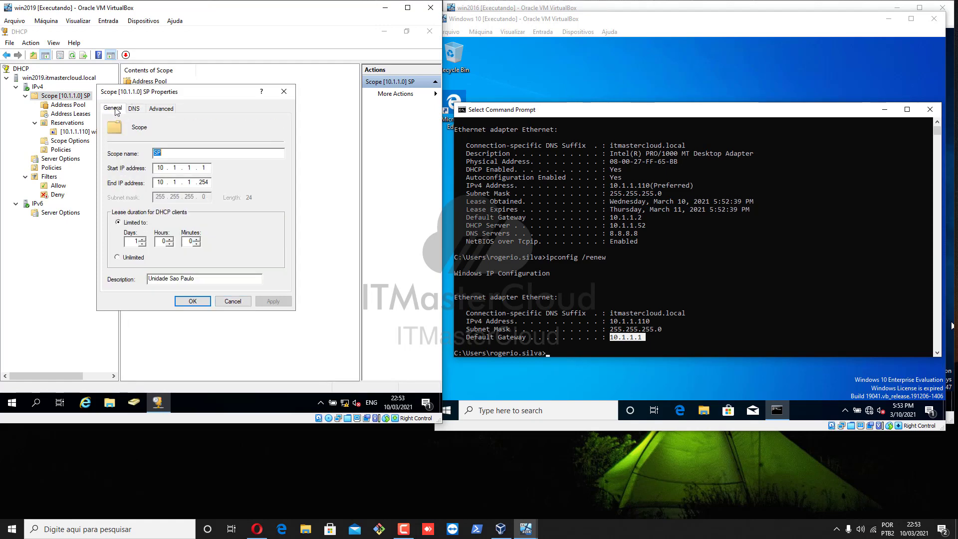
{"action": "left_click", "coordinate": [196, 302]}
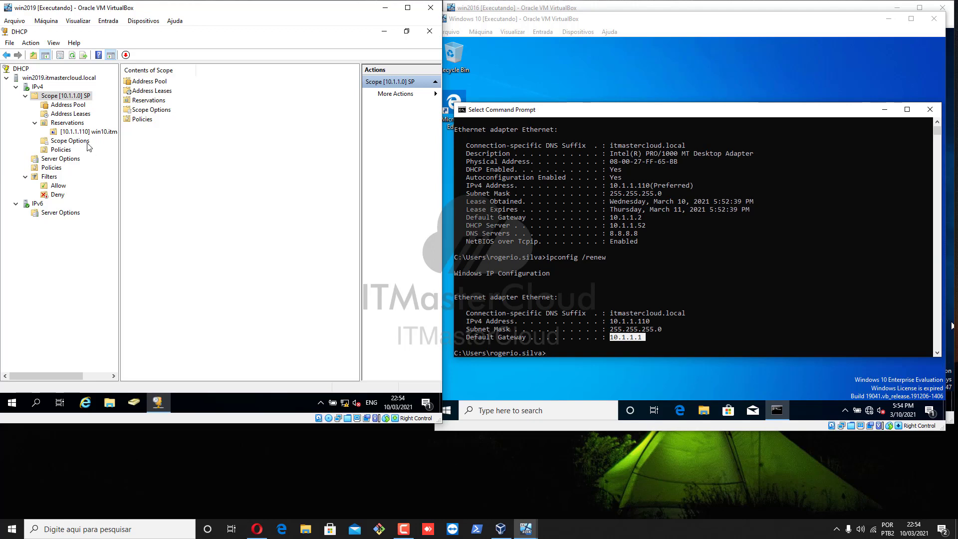
Bring up the DHCP server and IPv4 context menus showing Configure Failover
{"action": "right_click", "coordinate": [67, 79]}
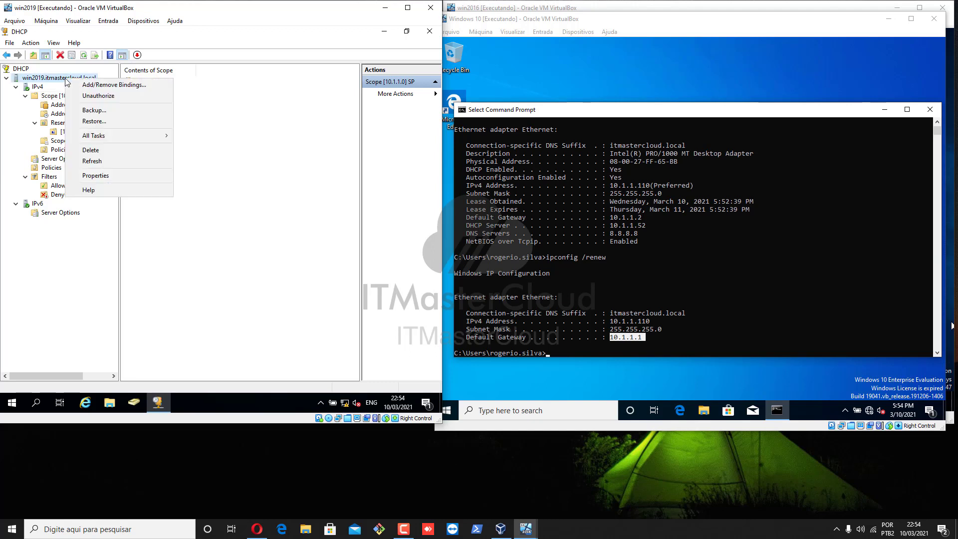
{"action": "left_click", "coordinate": [37, 88]}
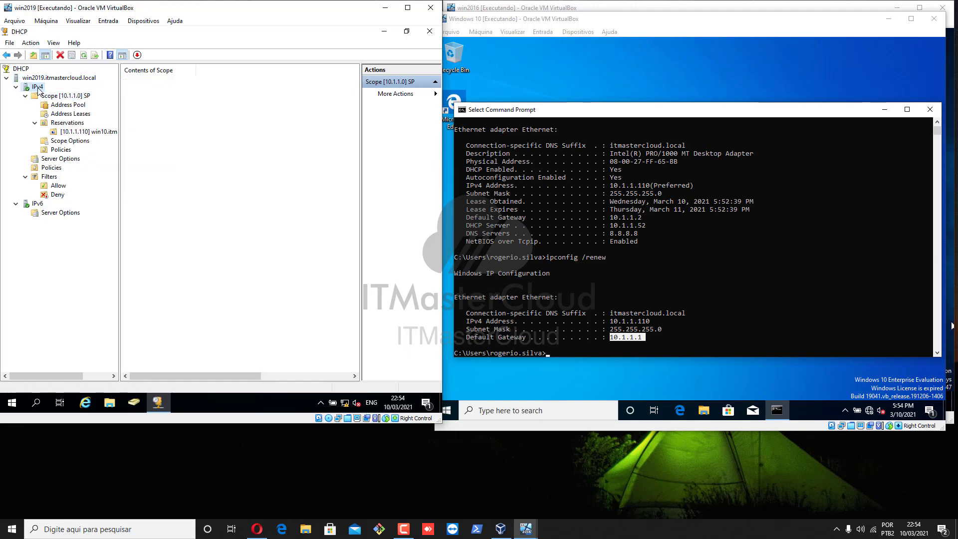
{"action": "right_click", "coordinate": [38, 88]}
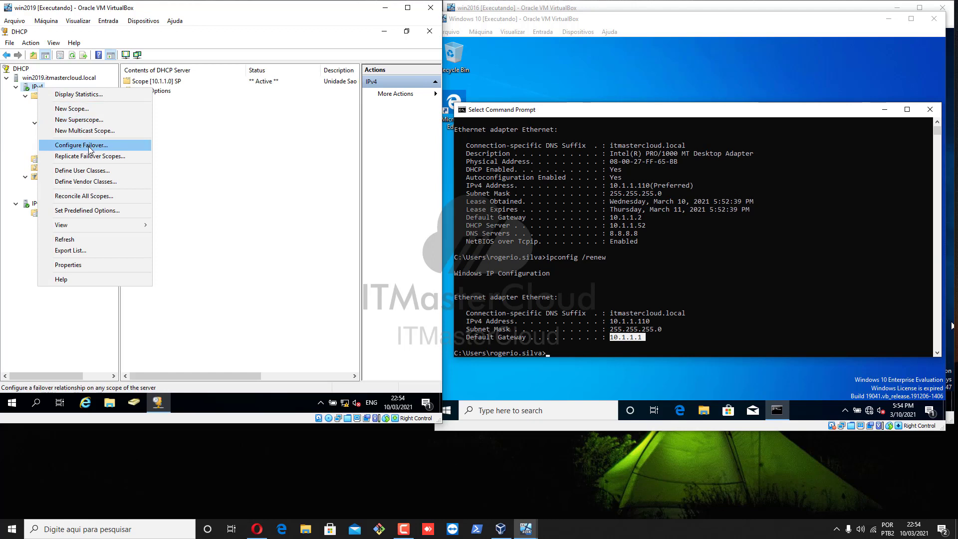